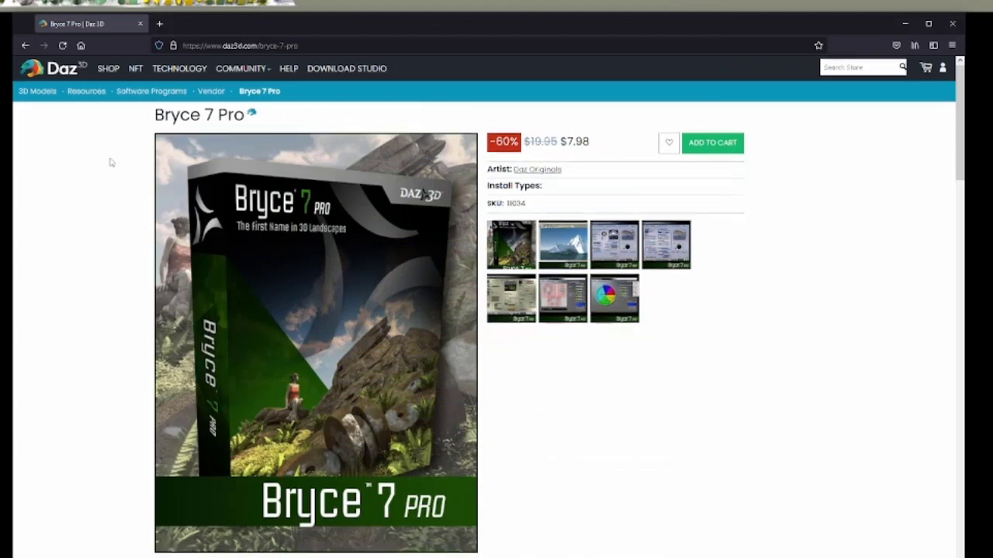
# Read the Details section of the Bryce 7 Pro product page, including the platform compatibility and 32-bit application notes
pyautogui.scroll(-6, 107, 160)
pyautogui.scroll(4, 106, 174)
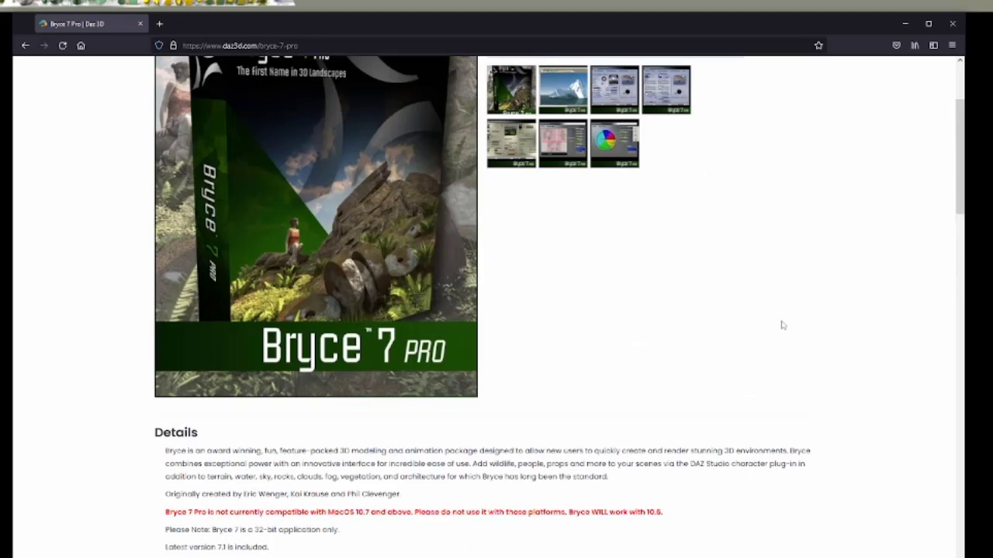
pyautogui.moveTo(252, 530); pyautogui.dragTo(314, 530)
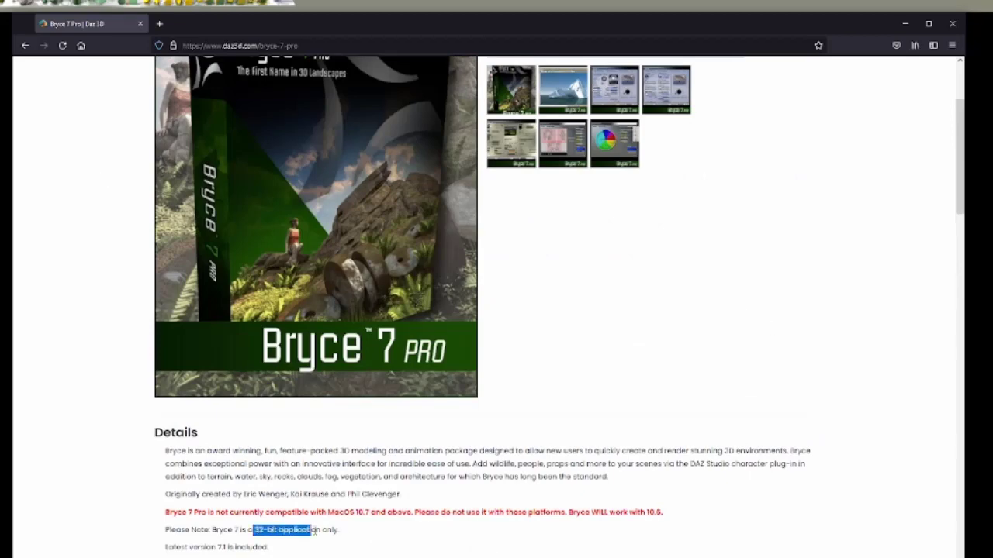
pyautogui.click(316, 531)
pyautogui.scroll(2, 776, 353)
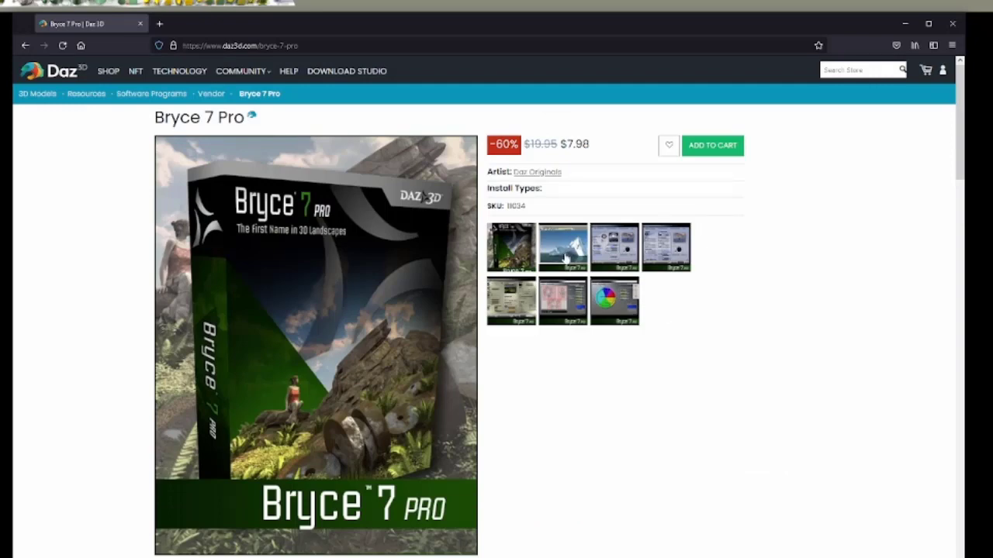
# Look through the product's gallery images of the iceberg scene, Sky Lab, Light Lab and Instancing Lab, and close the gallery
pyautogui.click(565, 259)
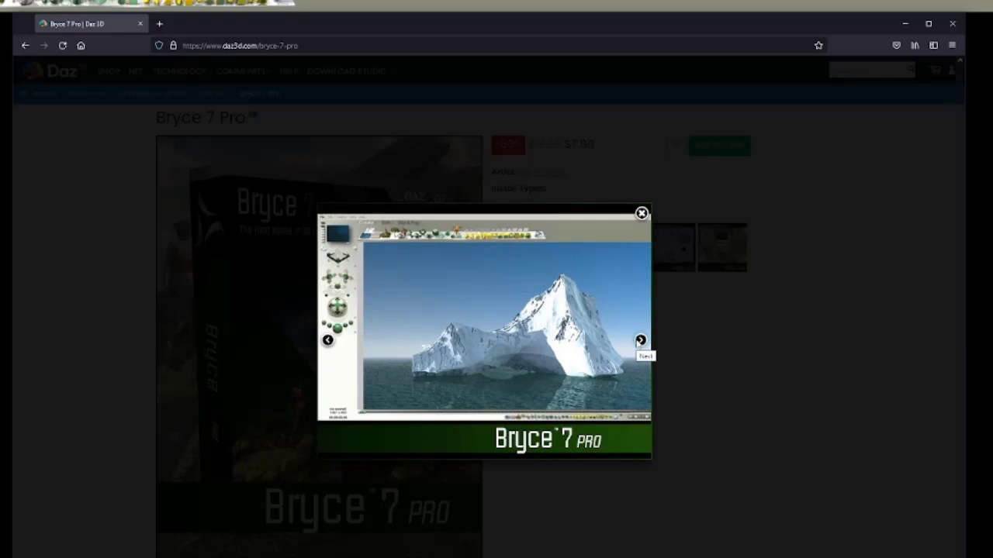
pyautogui.click(640, 340)
pyautogui.click(640, 341)
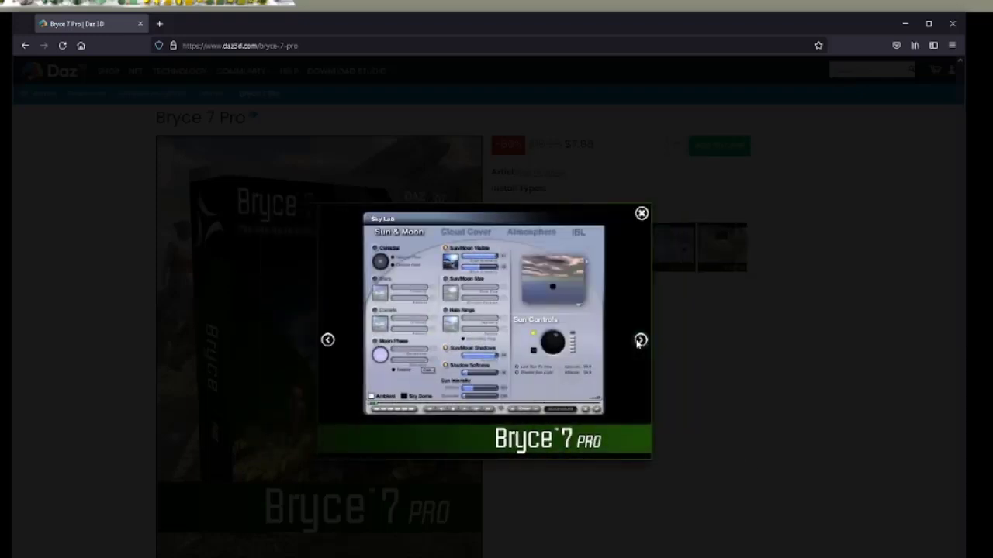
pyautogui.click(640, 340)
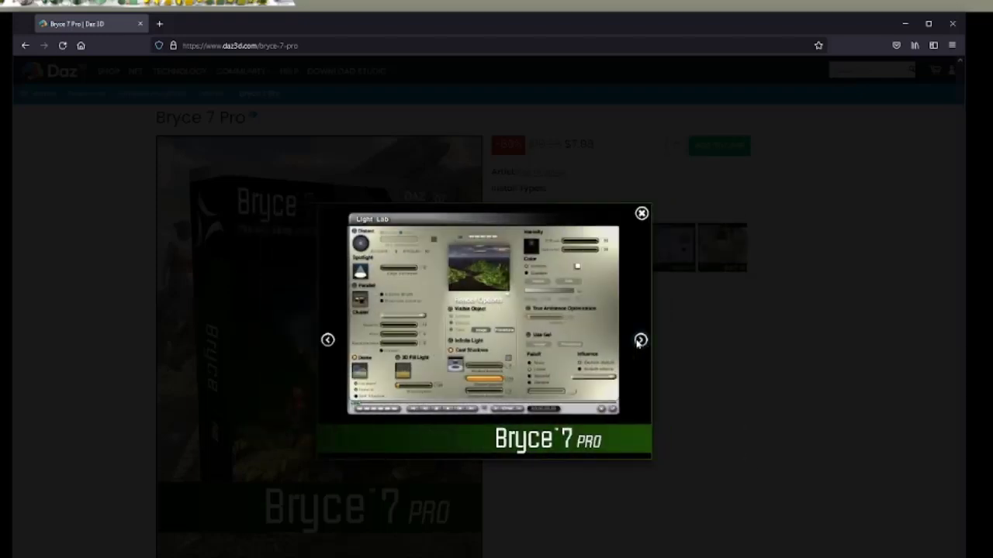
pyautogui.click(640, 341)
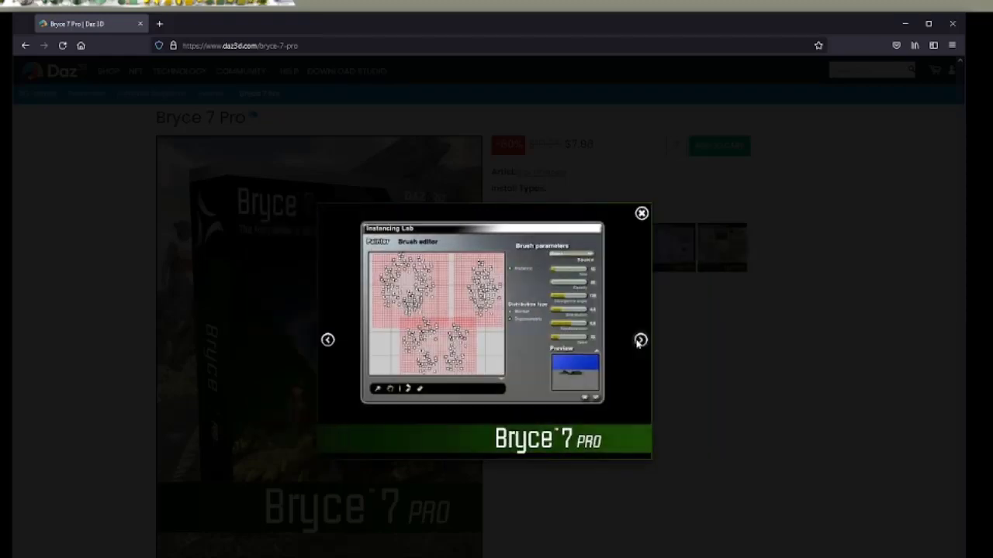
pyautogui.click(732, 349)
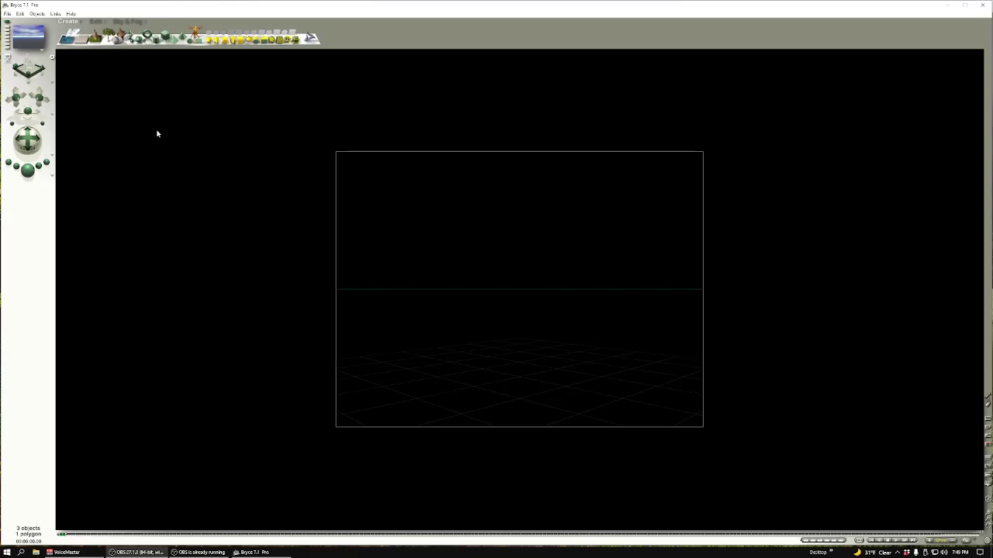
# Switch to Bryce, move the camera slightly back and to the right in the top view, and check the camera view
pyautogui.click(7, 13)
pyautogui.click(50, 4)
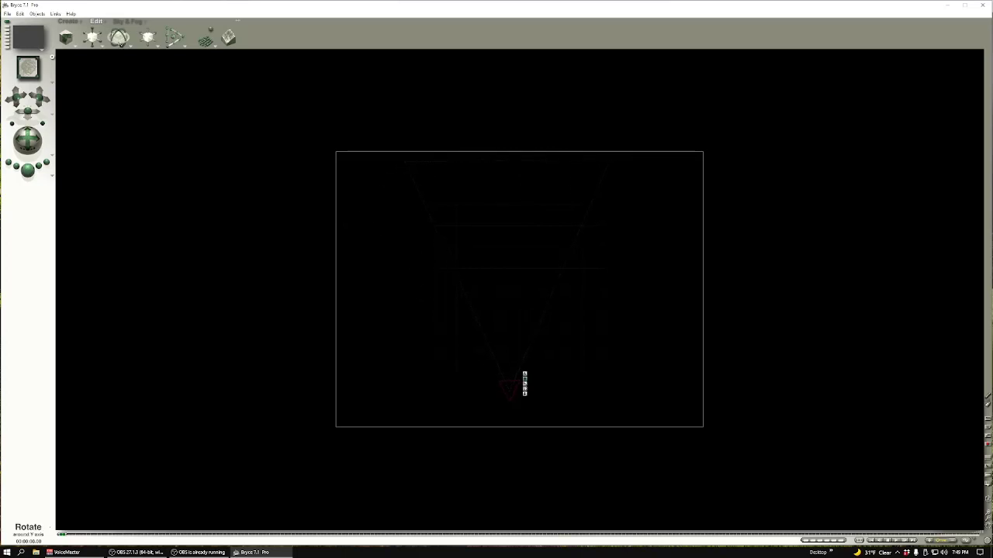
pyautogui.moveTo(509, 389); pyautogui.dragTo(522, 409)
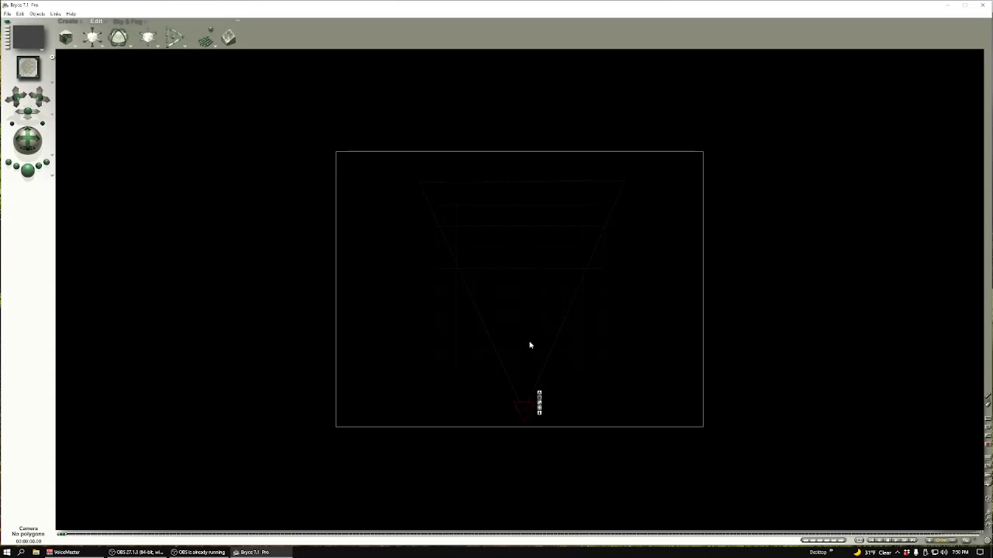
pyautogui.press('1')
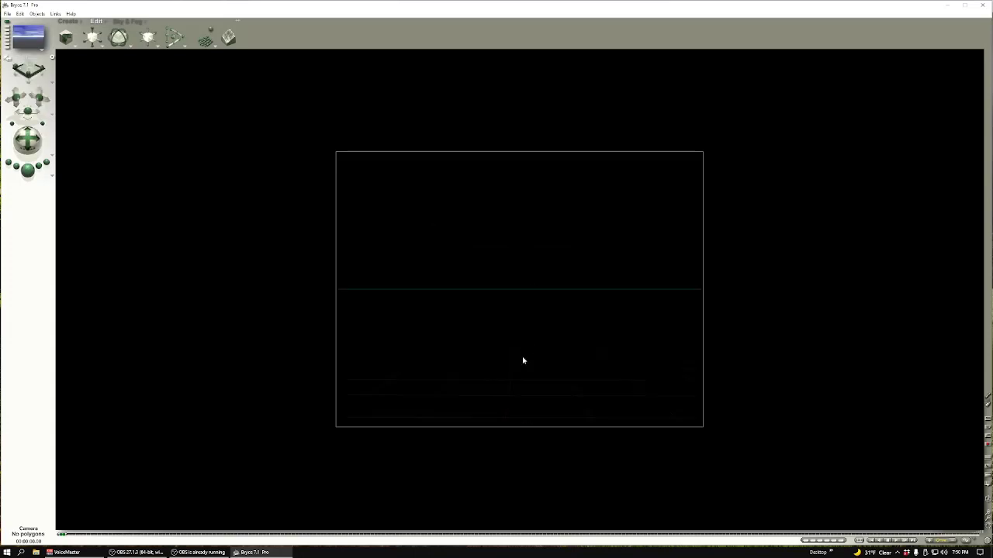
pyautogui.press('2')
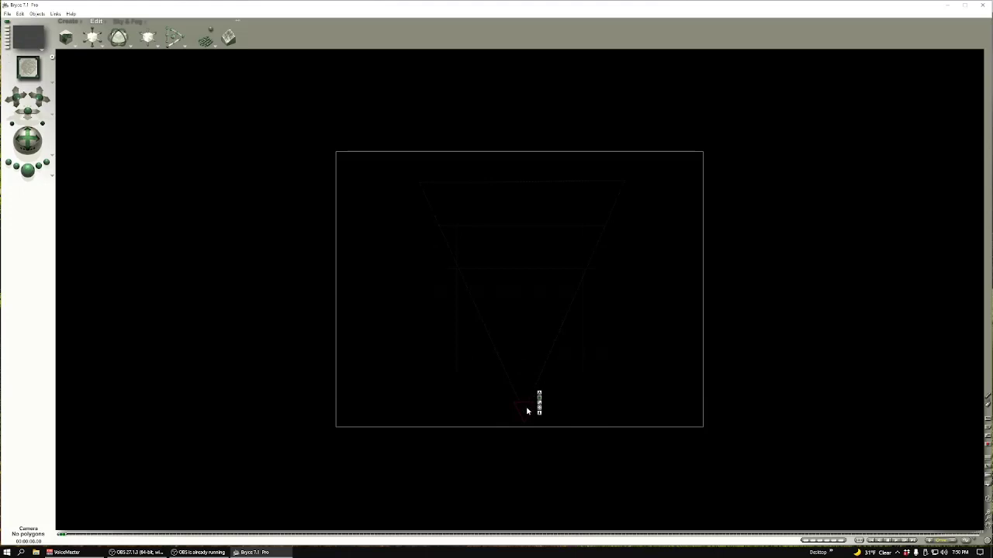
pyautogui.press('1')
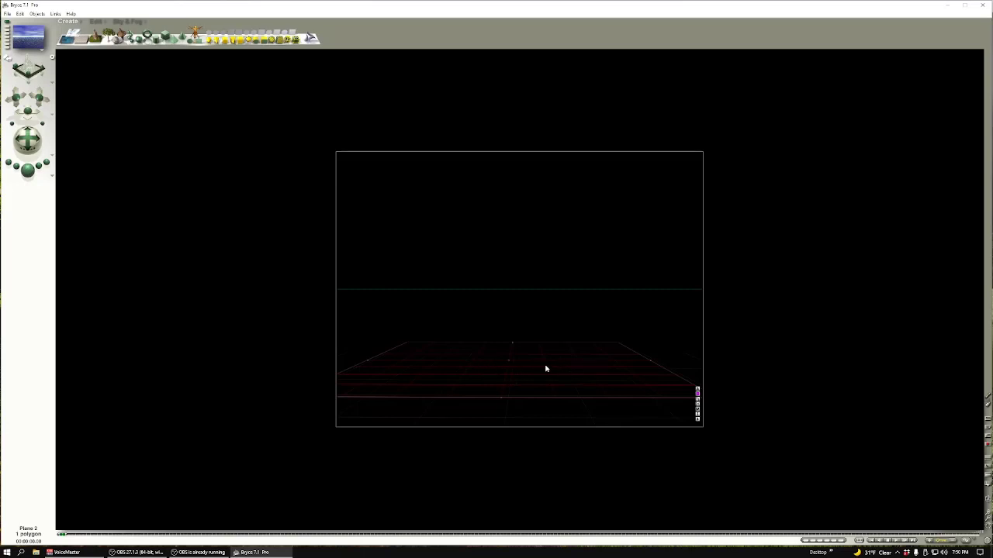
# Enlarge the selected water plane evenly in the top view to nearly twice its width, comparing it with the camera view
pyautogui.press('2')
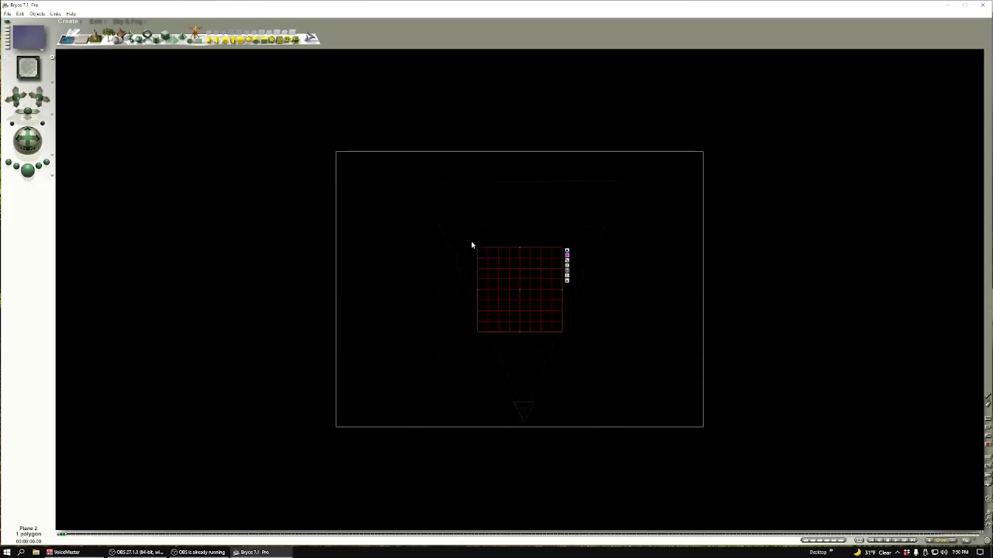
pyautogui.moveTo(480, 251); pyautogui.dragTo(528, 278)
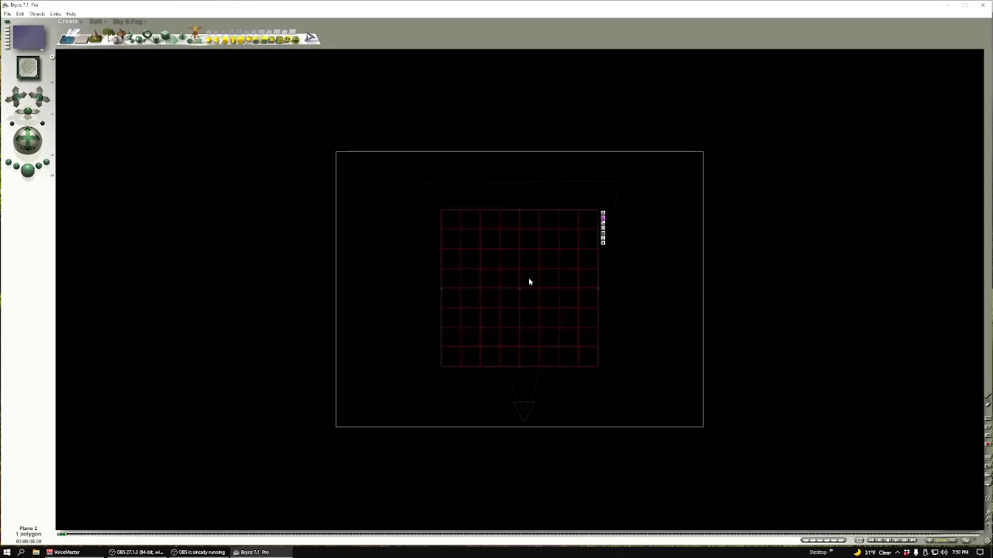
pyautogui.press('1')
pyautogui.press('2')
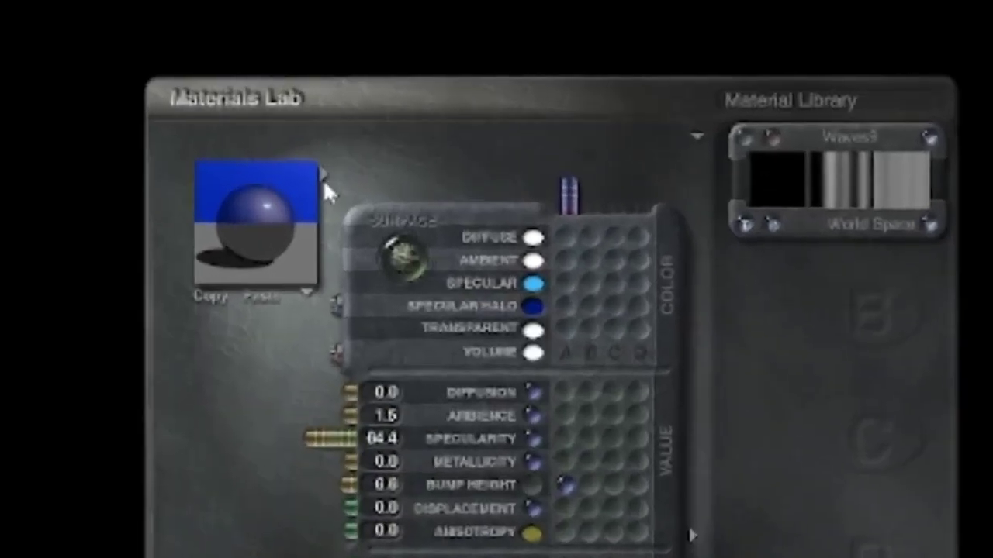
# Open the preset materials library for the water plane and browse the DLD Waters, Radioactive and Calm groups under Waters
pyautogui.click(325, 183)
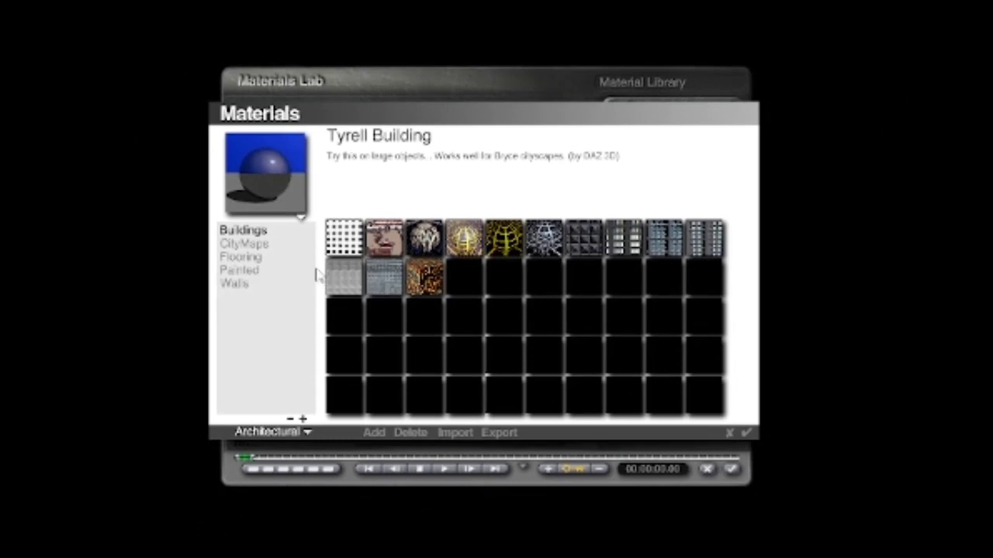
pyautogui.click(307, 433)
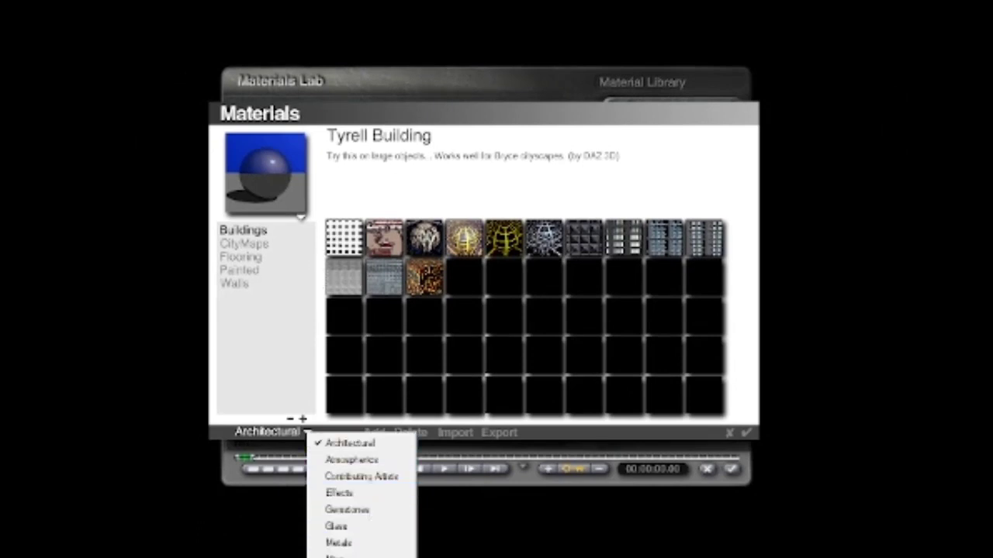
pyautogui.click(338, 556)
pyautogui.click(260, 244)
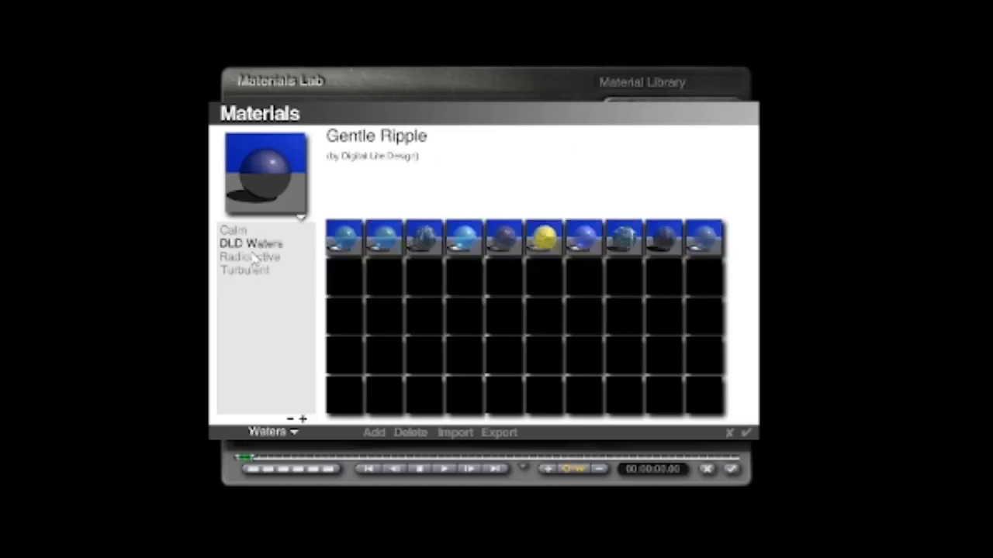
pyautogui.click(254, 256)
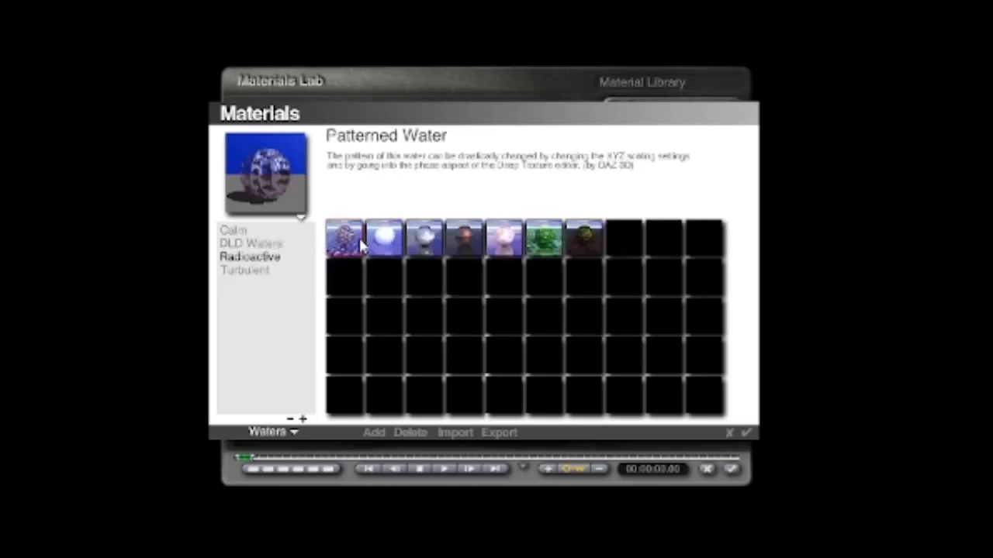
pyautogui.click(240, 231)
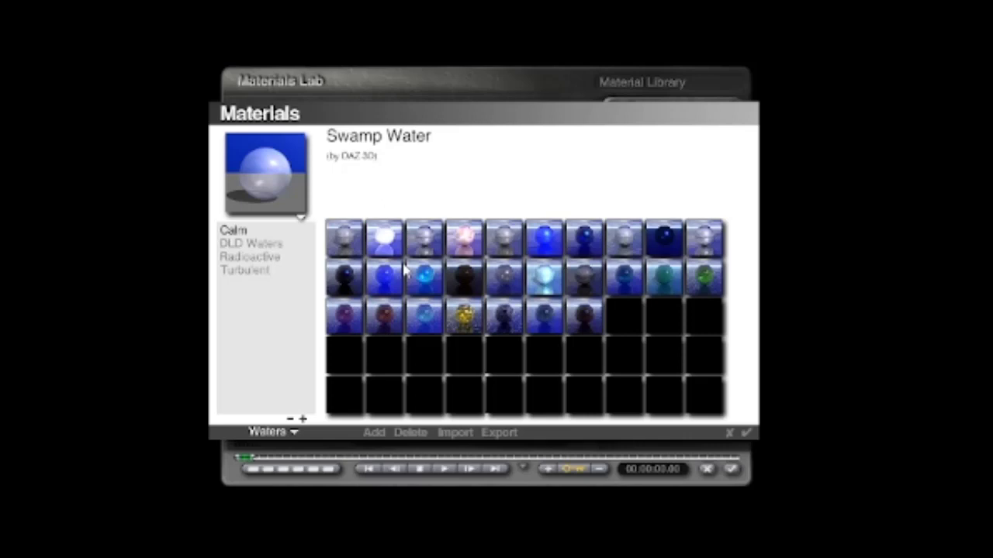
# Preview several Calm water presets, including Beer Foam and Caribbean Resort
pyautogui.click(468, 318)
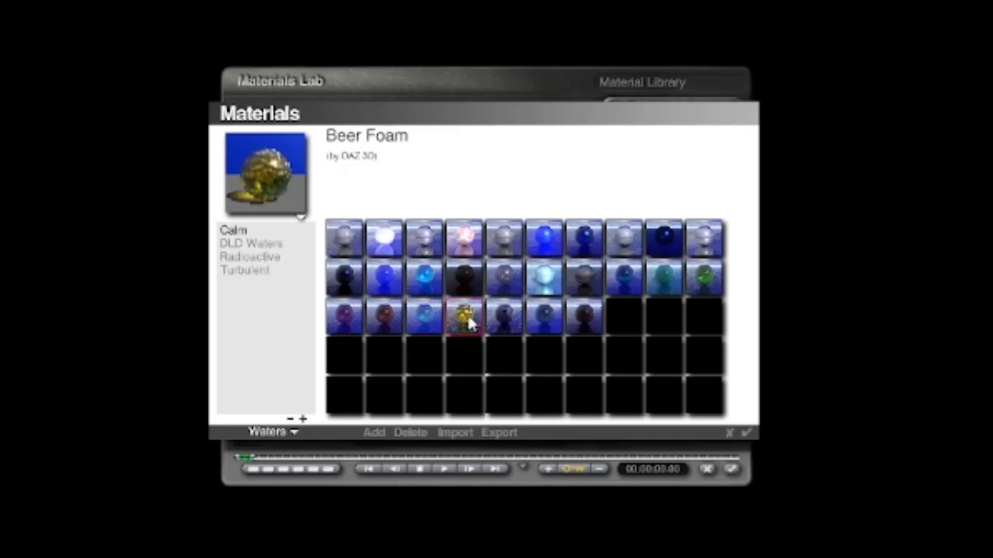
pyautogui.click(555, 268)
pyautogui.click(419, 271)
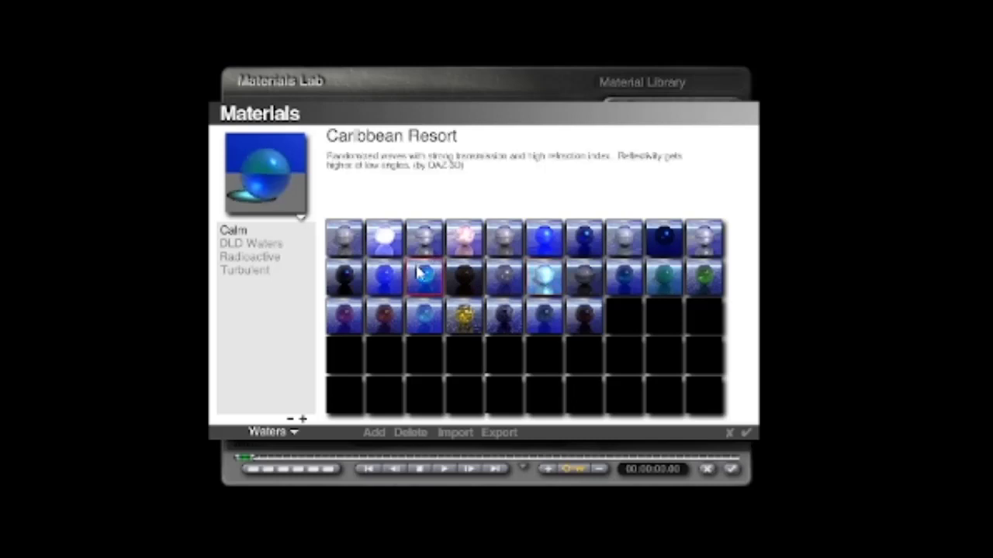
# Browse DLD Waters and Radioactive, preview Glowing Water and Santraginus V, and close the library without applying a preset
pyautogui.click(264, 245)
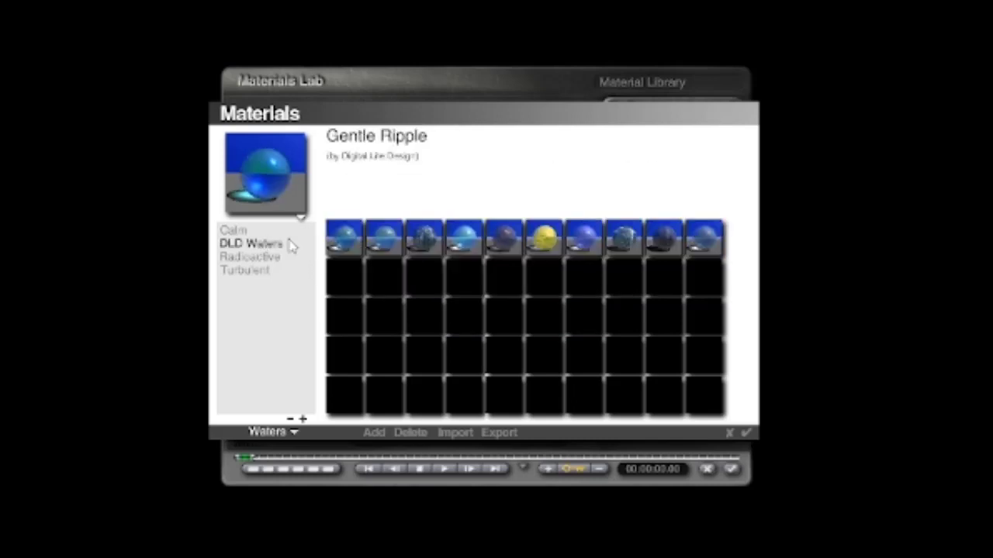
pyautogui.click(241, 259)
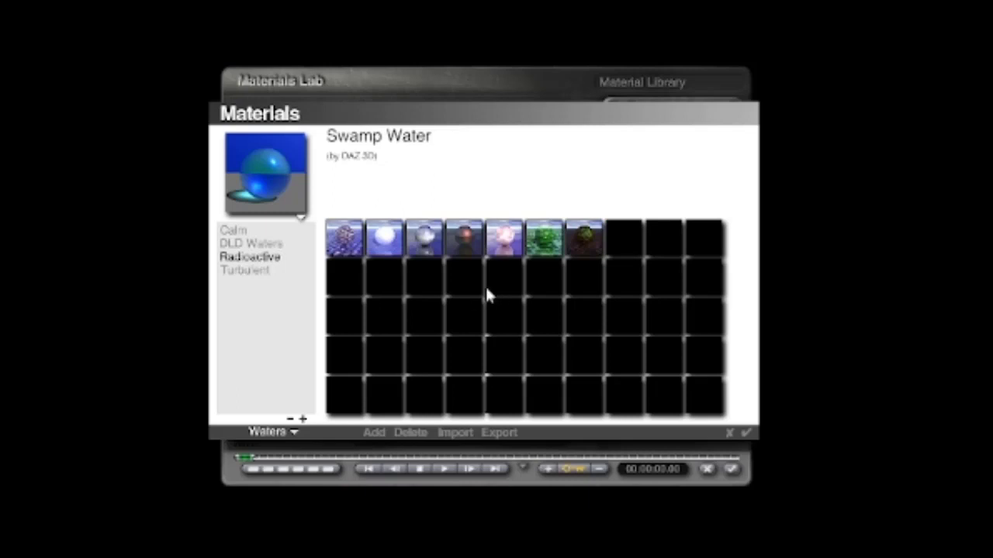
pyautogui.click(391, 247)
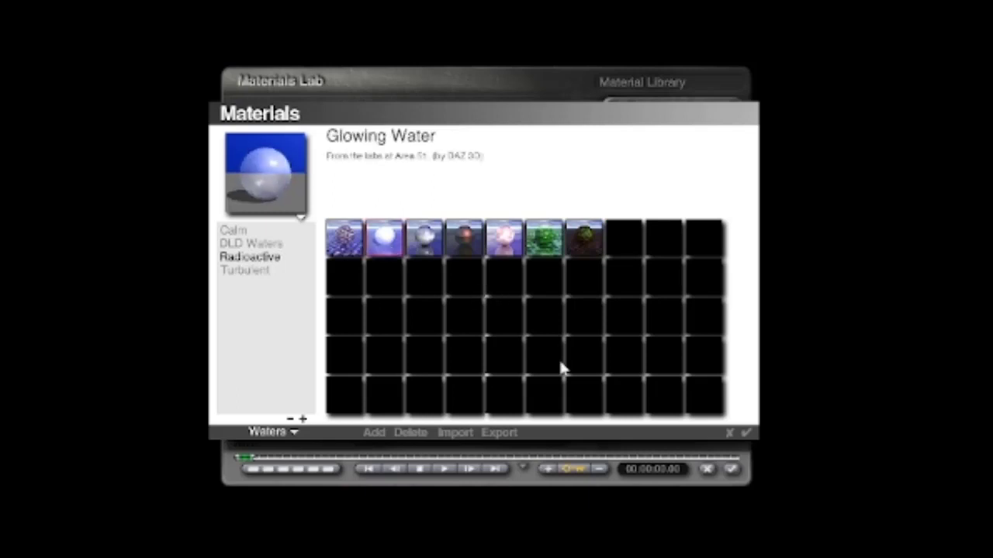
pyautogui.click(550, 251)
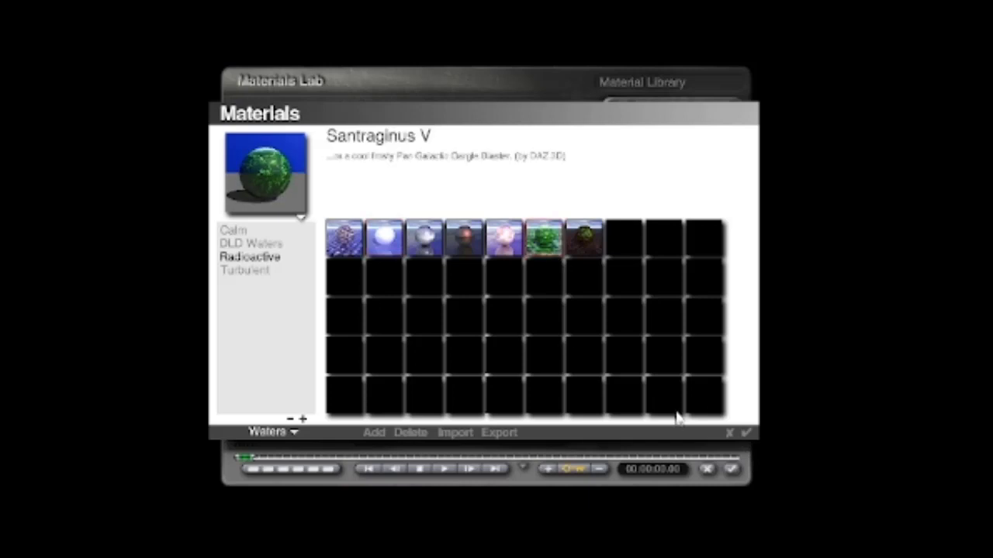
pyautogui.click(729, 432)
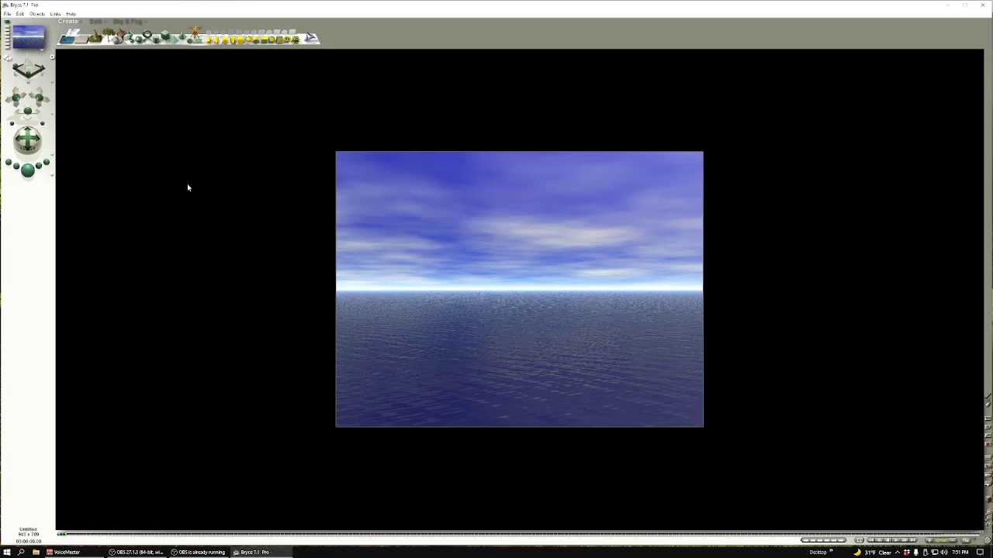
# Leave the rendered image, randomize the Sky & Fog settings, and change the sun's direction
pyautogui.press('Escape')
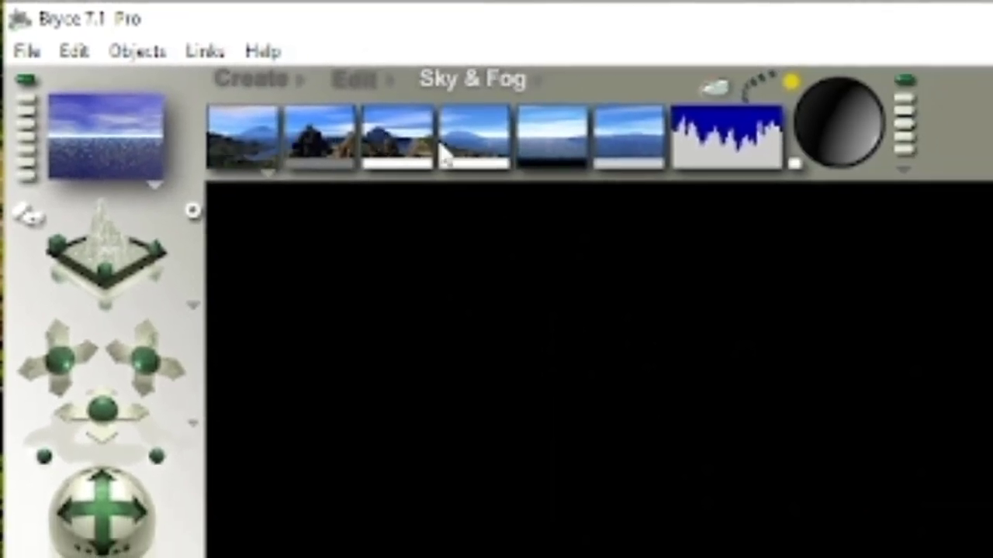
pyautogui.click(754, 91)
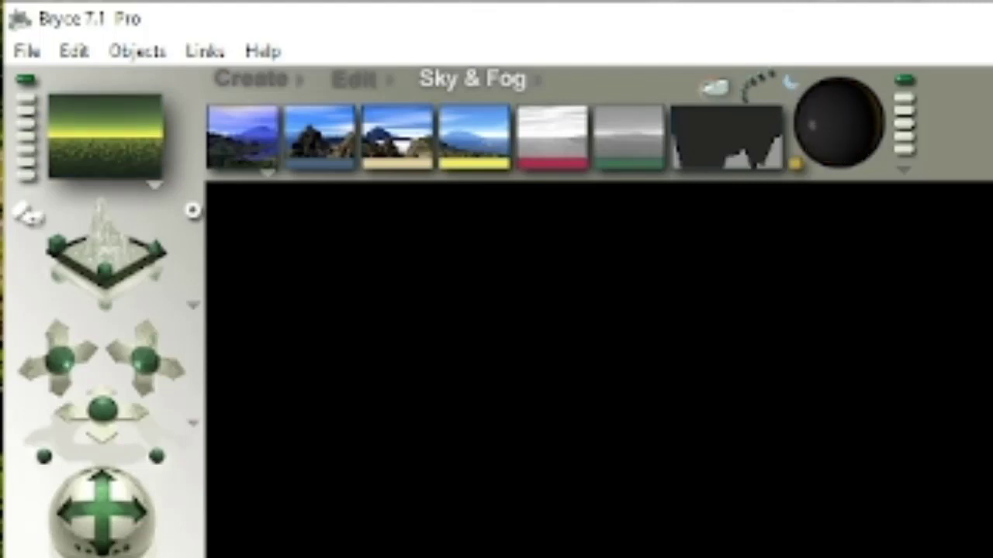
pyautogui.moveTo(842, 147); pyautogui.dragTo(849, 167)
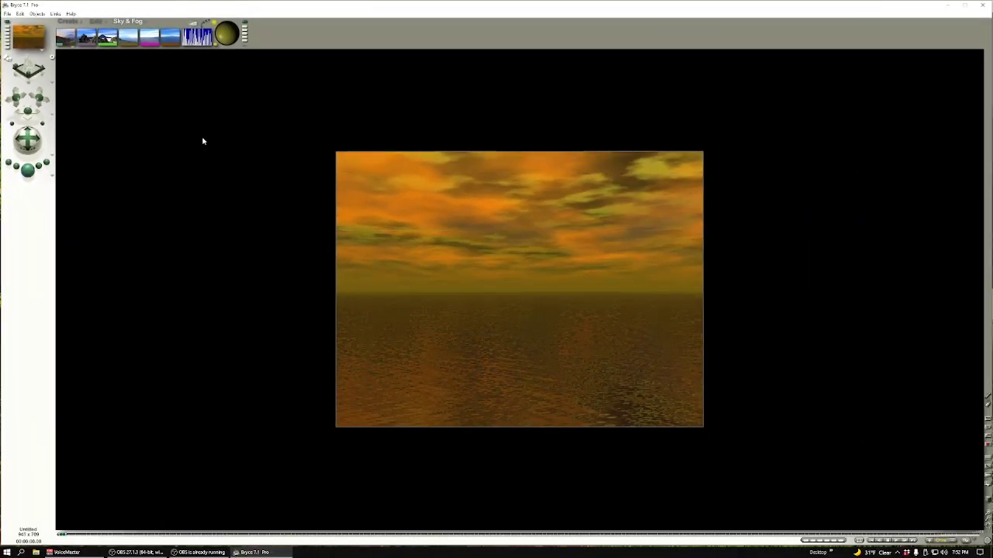
# Add a sphere, place it close to the camera on the right side of the scene, and render the image
pyautogui.click(68, 24)
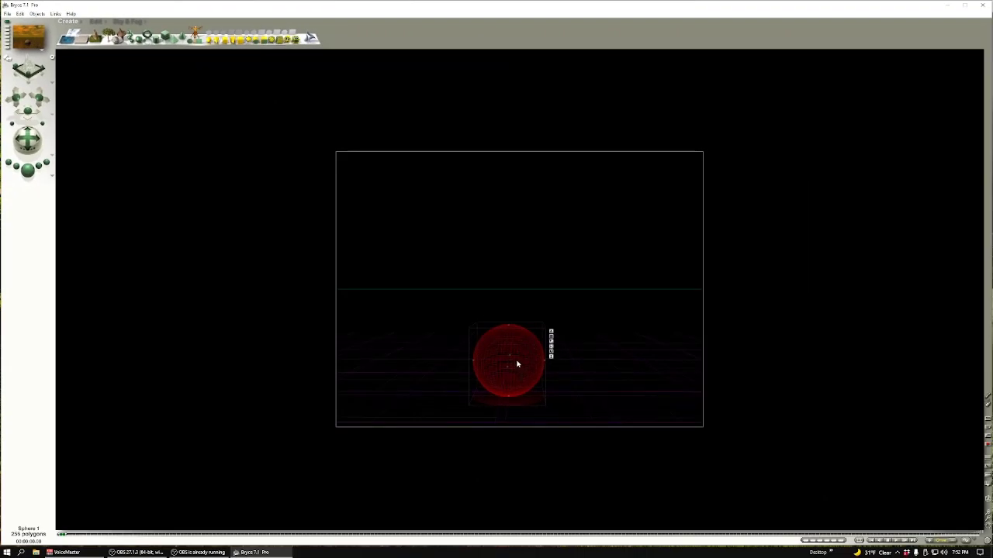
pyautogui.moveTo(540, 342); pyautogui.dragTo(482, 216)
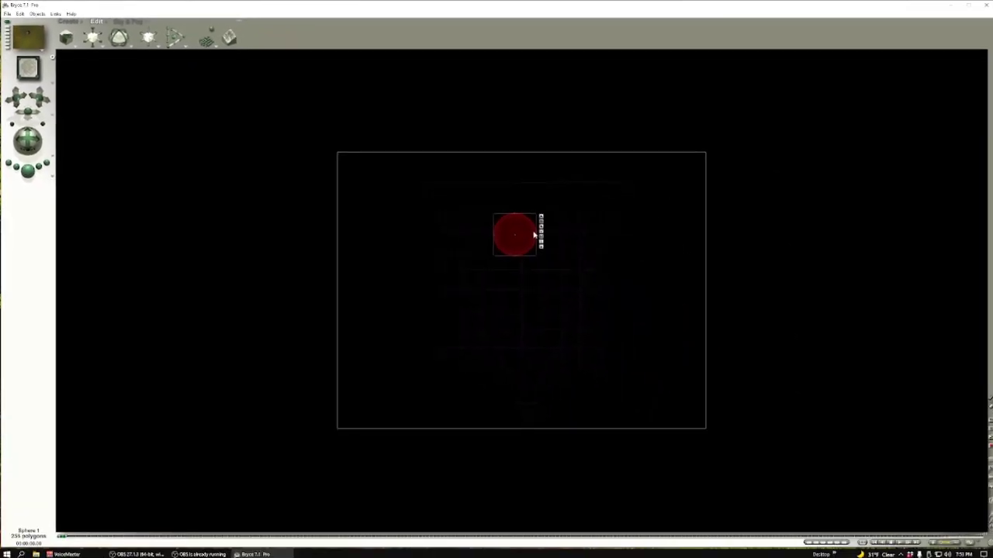
pyautogui.moveTo(499, 235); pyautogui.dragTo(554, 322)
pyautogui.press('1')
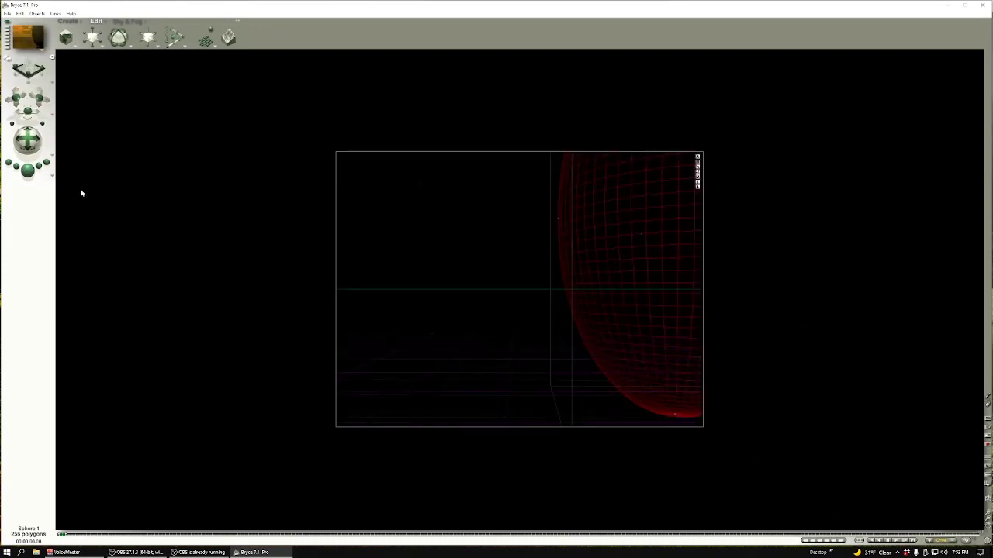
pyautogui.hotkey('ctrl', 'r')
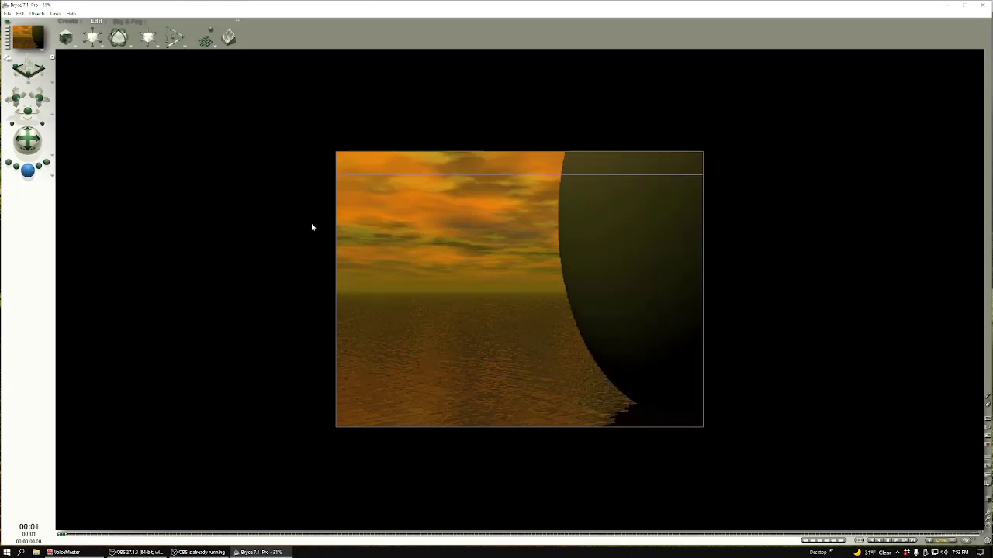
# Leave the rendered image and move the sphere farther from the camera, slightly right of the scene's centre
pyautogui.press('Escape')
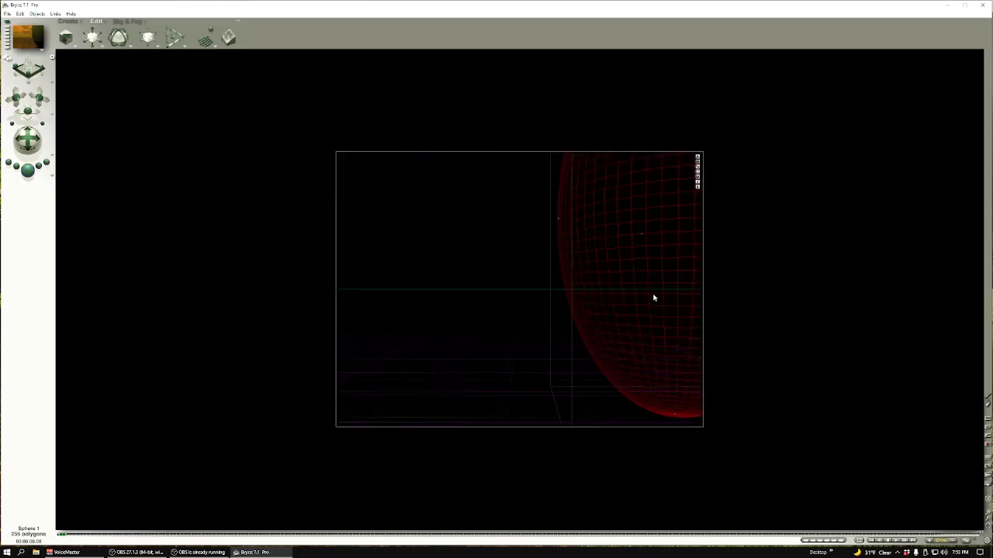
pyautogui.press('1')
pyautogui.moveTo(551, 337); pyautogui.dragTo(539, 249)
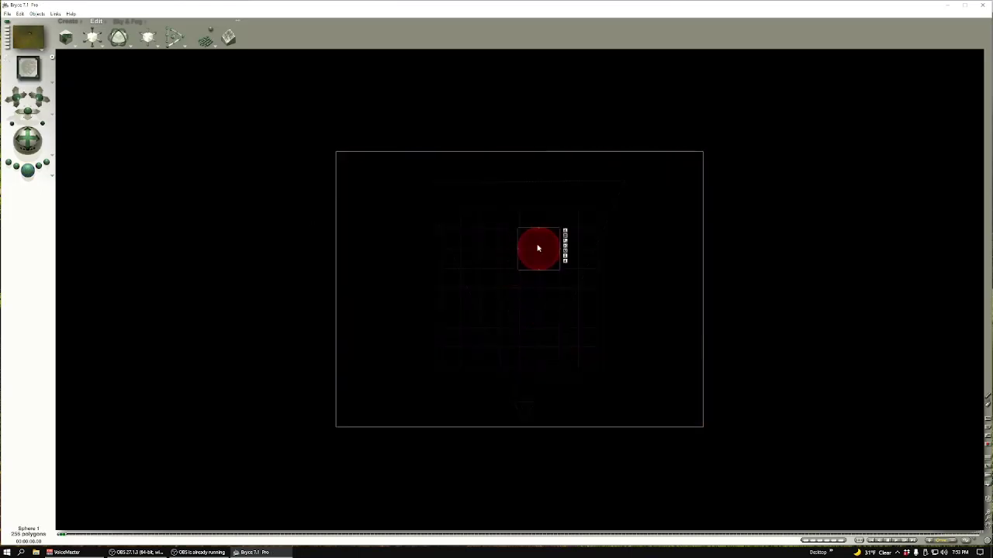
pyautogui.press('1')
pyautogui.moveTo(598, 235); pyautogui.dragTo(581, 310)
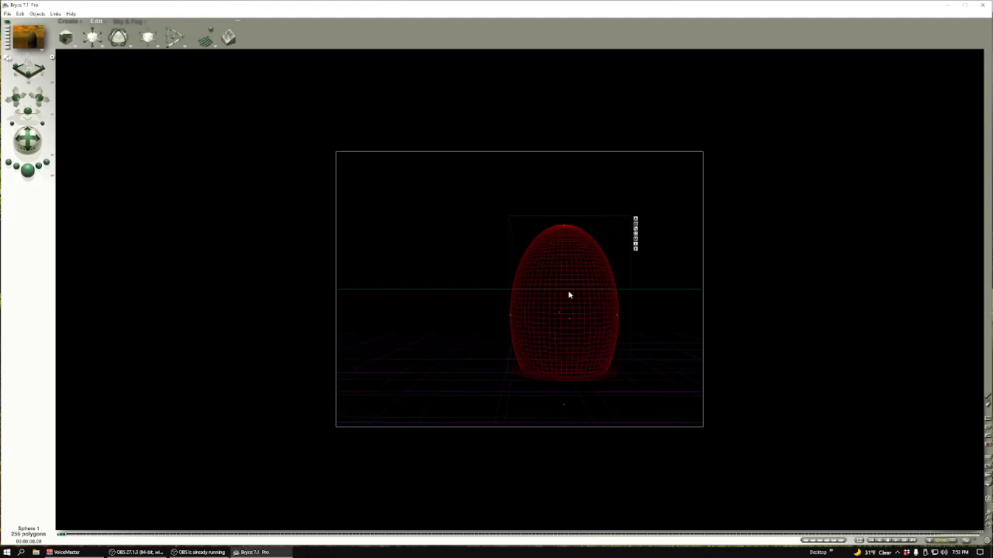
# Browse the Metals materials, apply Tarnished Tin from the Exposed category to the sphere, and render the image
pyautogui.click(636, 243)
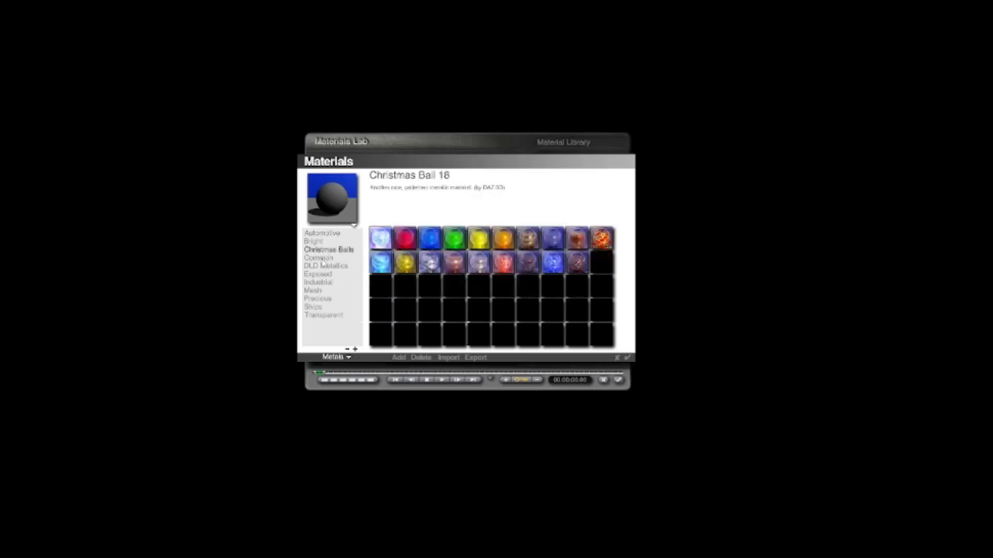
pyautogui.click(320, 259)
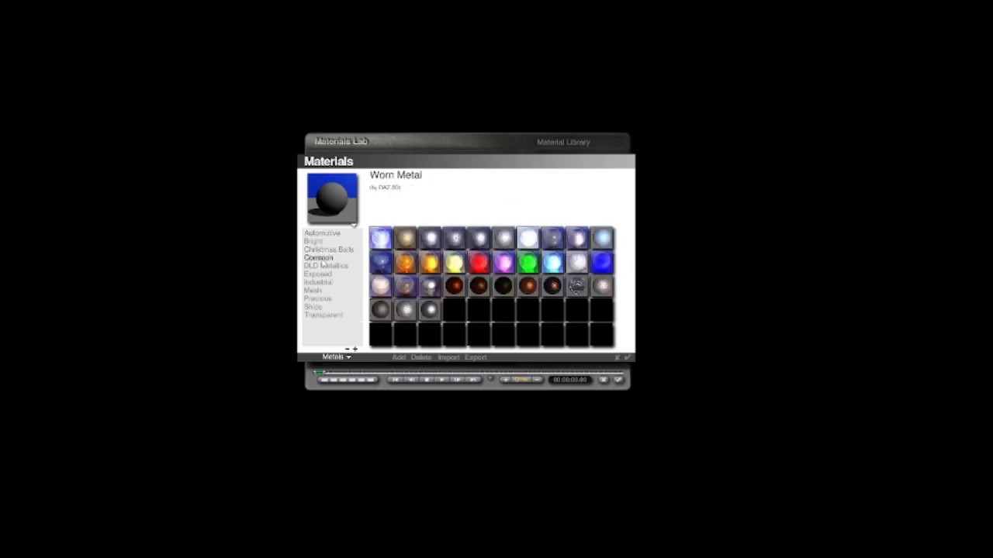
pyautogui.click(326, 266)
pyautogui.click(324, 276)
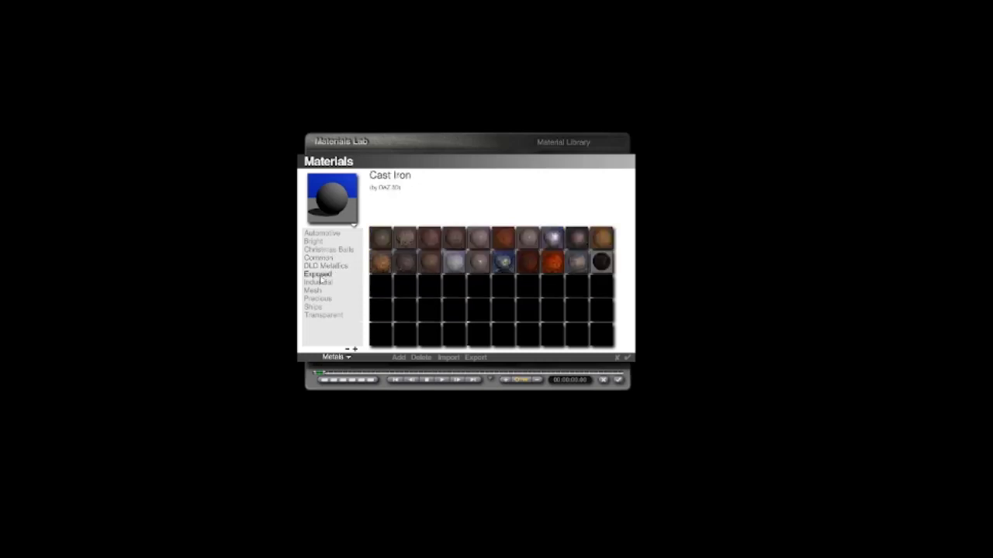
pyautogui.click(503, 262)
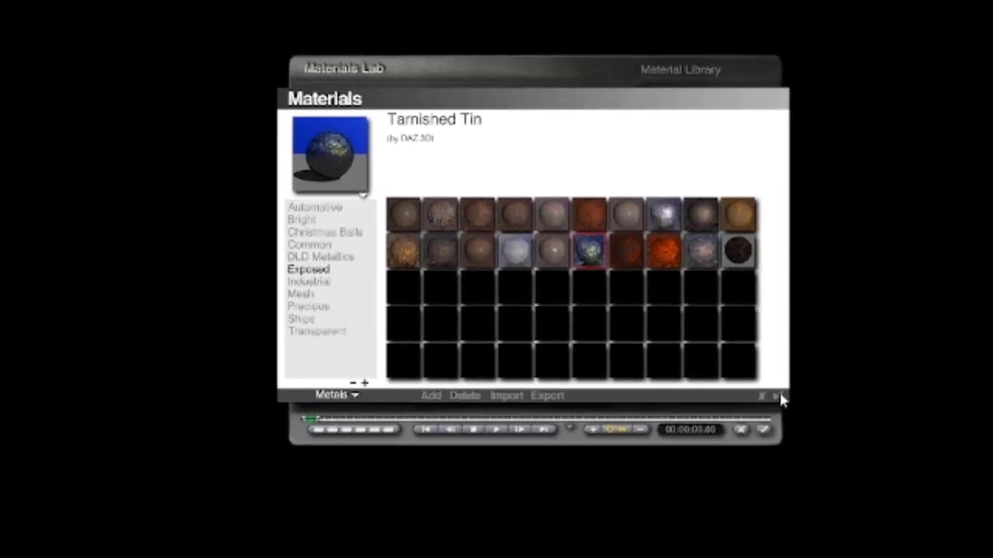
pyautogui.click(778, 397)
pyautogui.click(764, 432)
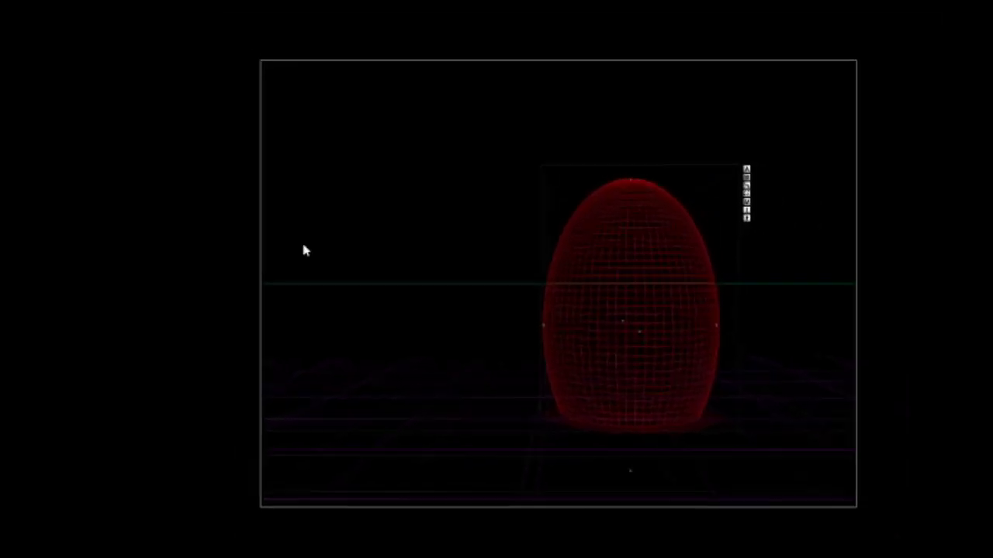
pyautogui.click(27, 169)
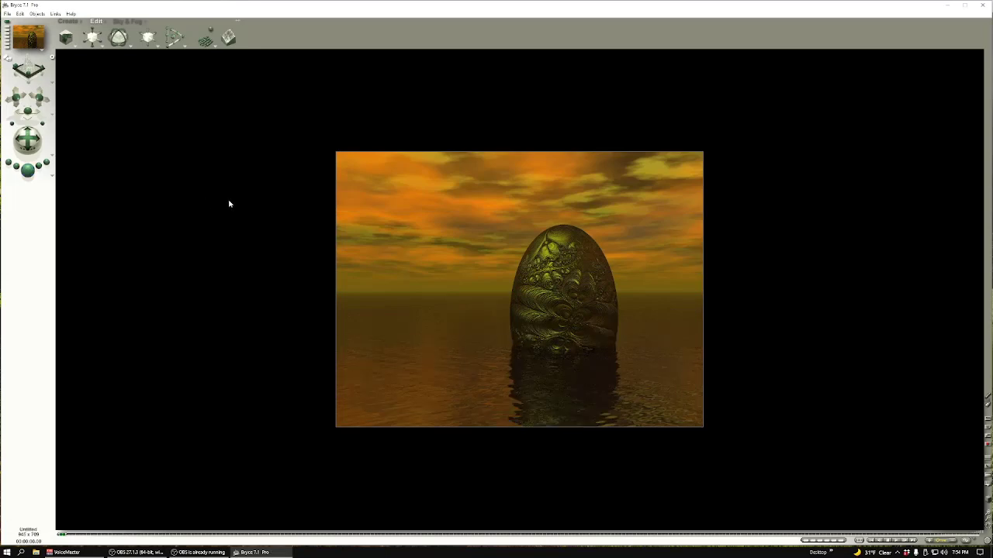
# Leave the render, duplicate the sphere, place the copy farther back on the left side of the scene, and render the image
pyautogui.press('Escape')
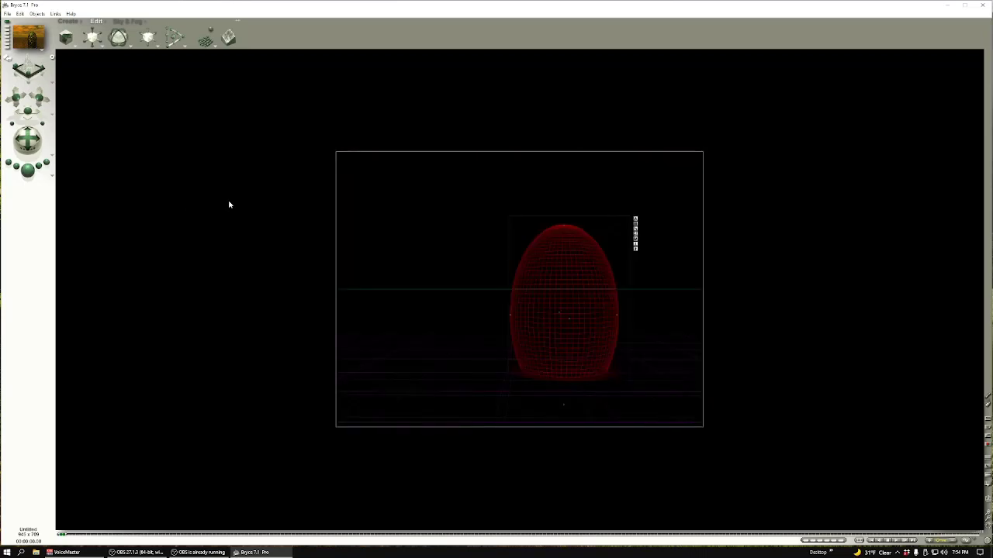
pyautogui.press('2')
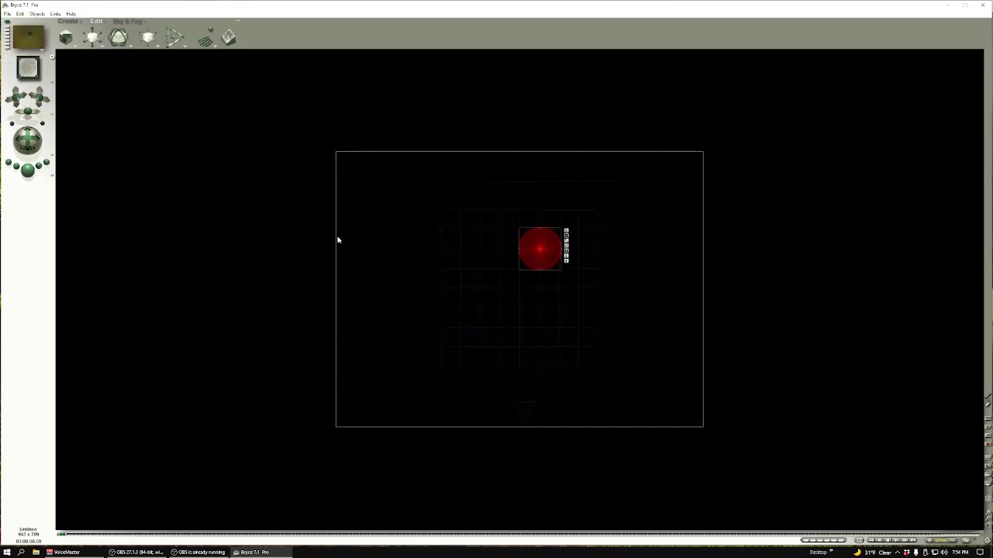
pyautogui.rightClick(550, 248)
pyautogui.rightClick(546, 237)
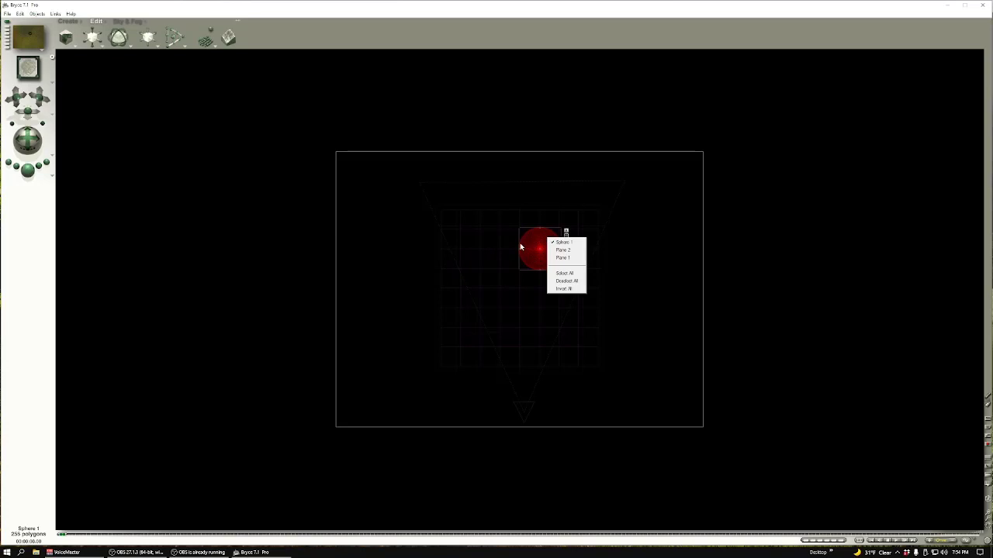
pyautogui.click(537, 242)
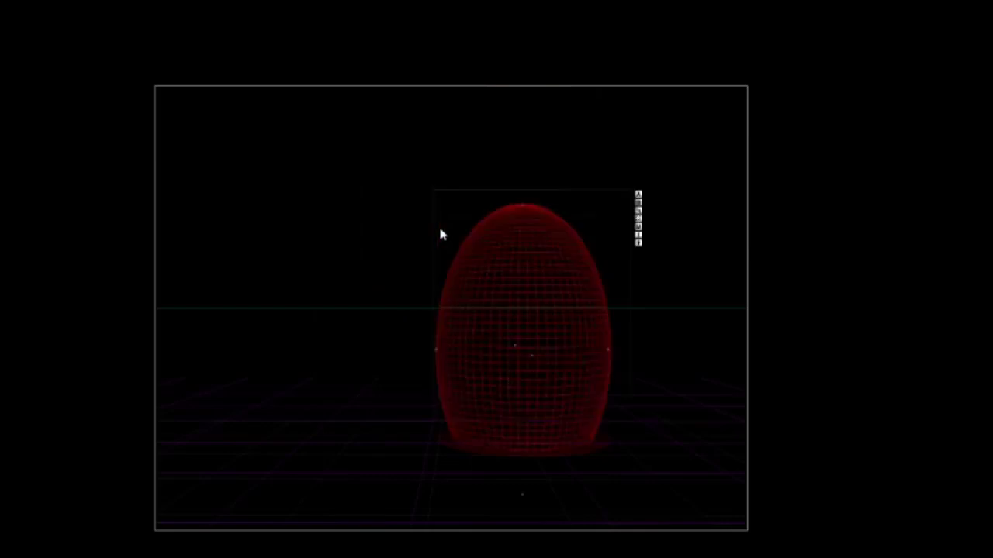
pyautogui.press('2')
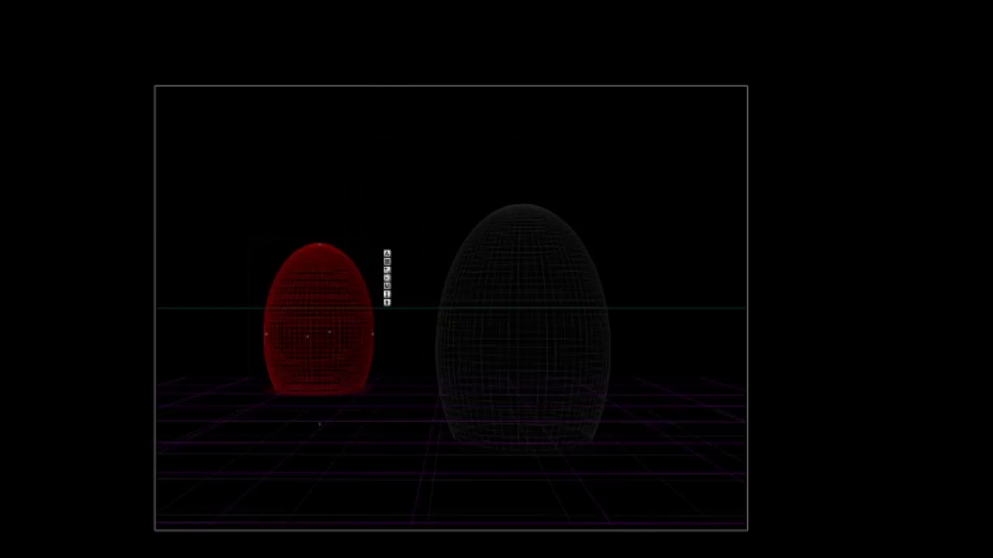
pyautogui.hotkey('ctrl', 'r')
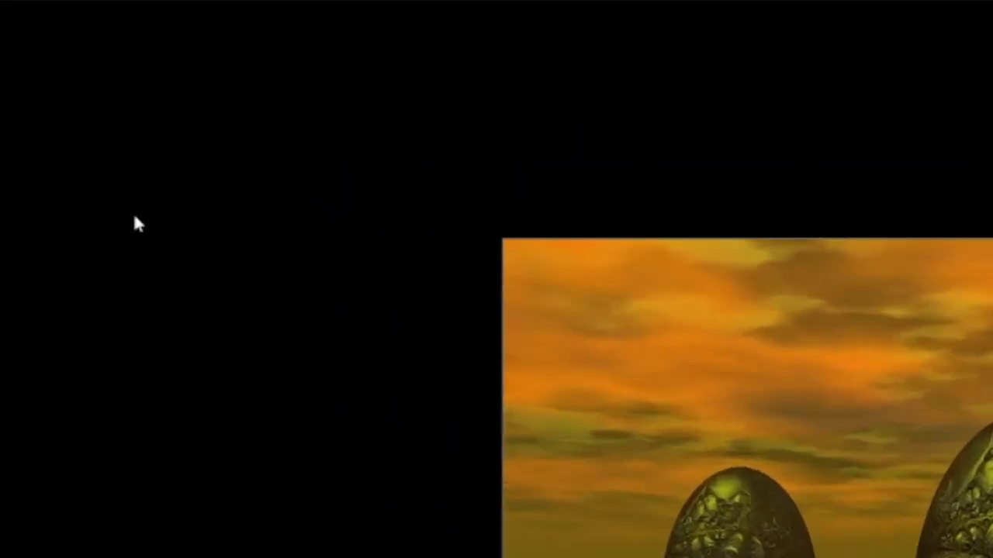
# Export the rendered image as a 24 Bits Per Pixel bitmap file named sunset.bmp in the Bryce folder
pyautogui.click(32, 80)
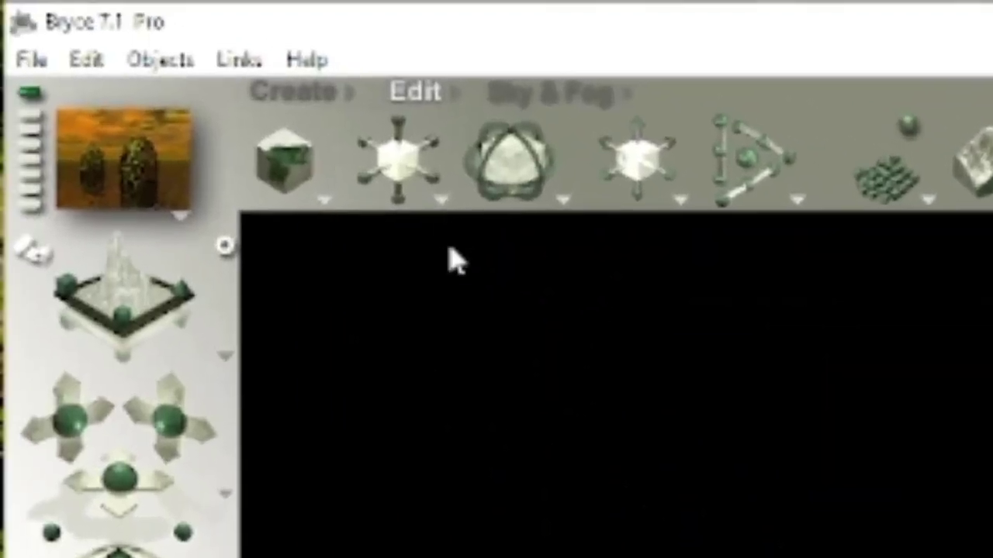
pyautogui.click(31, 59)
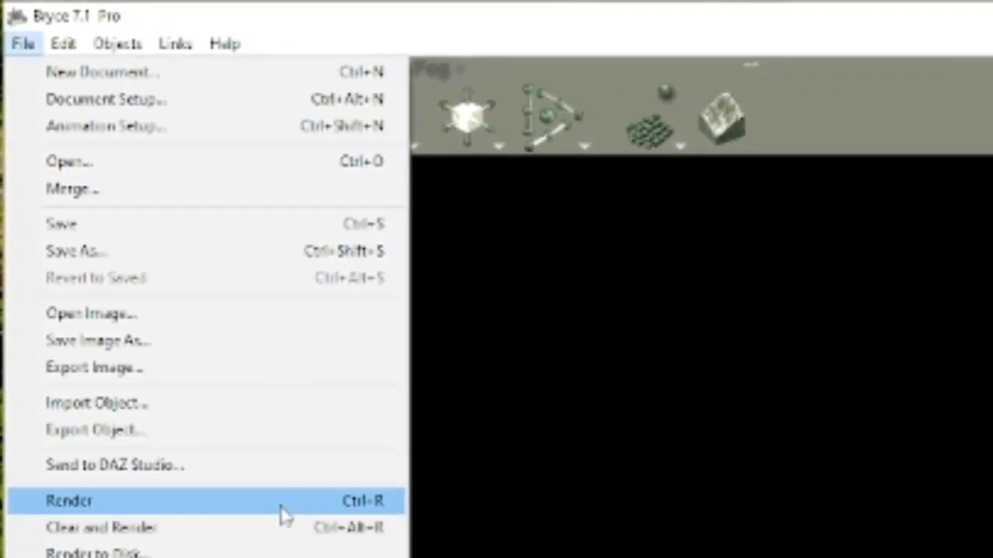
pyautogui.click(239, 372)
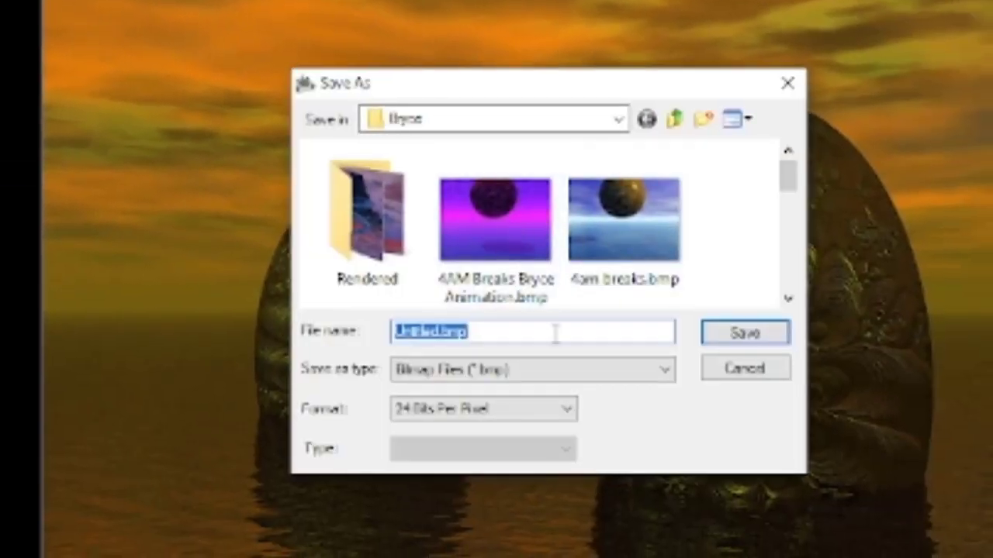
pyautogui.click(517, 372)
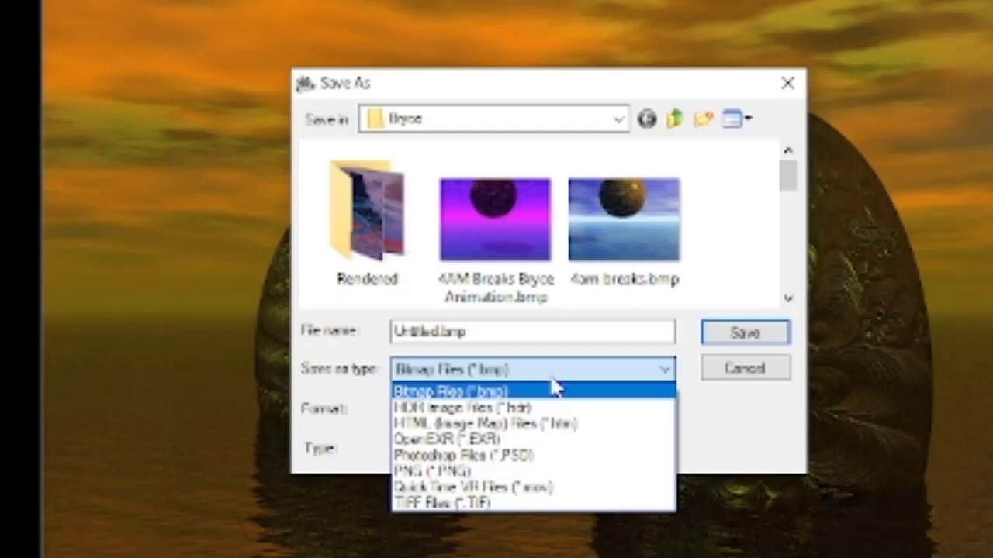
pyautogui.click(546, 377)
pyautogui.click(530, 405)
pyautogui.click(530, 405)
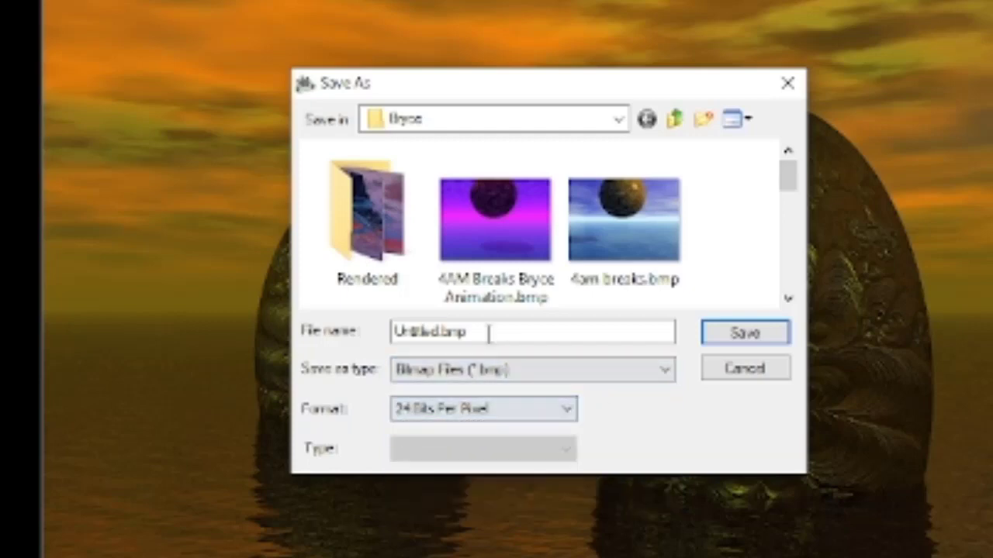
pyautogui.moveTo(439, 332); pyautogui.dragTo(284, 324)
pyautogui.write('sun')
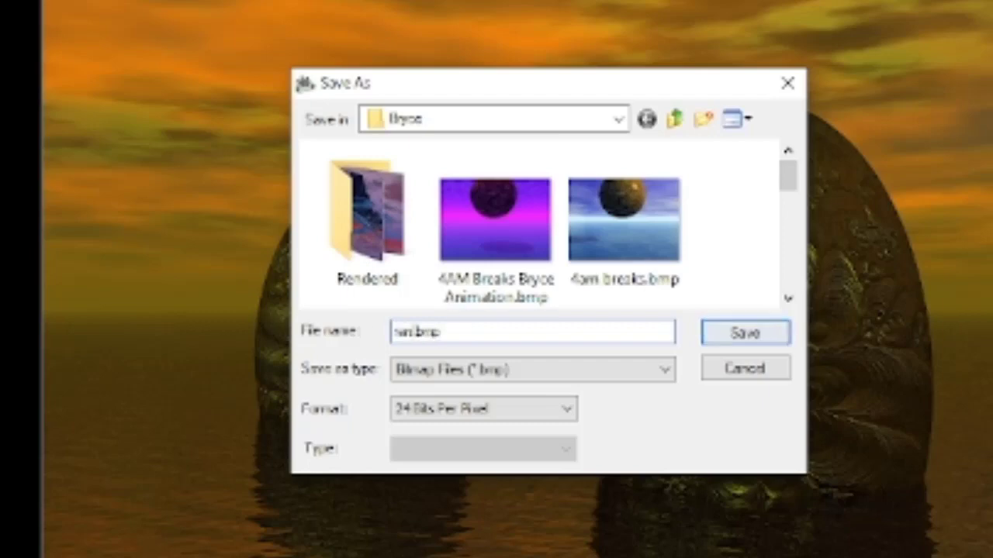
pyautogui.write('set')
pyautogui.click(744, 333)
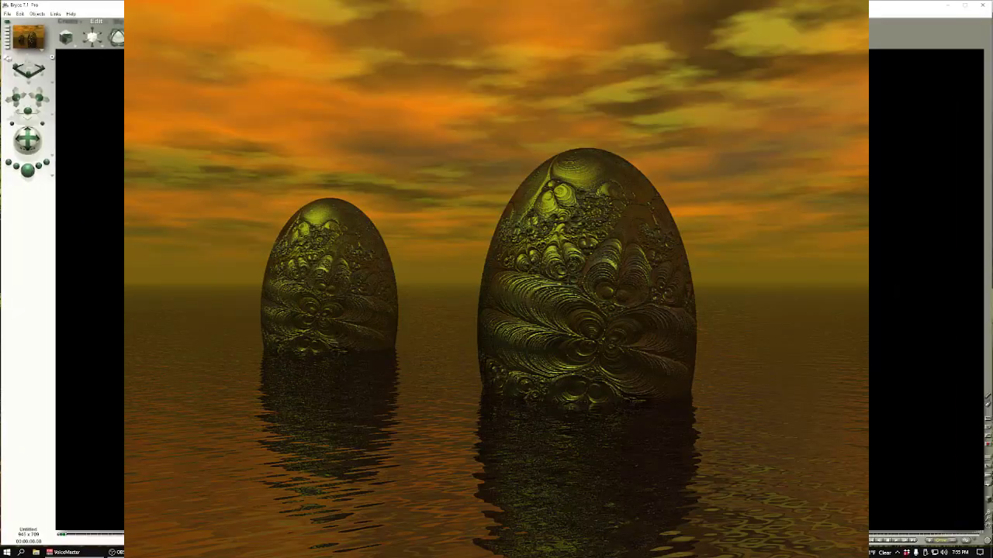
# Set the document's render resolution to 1 : 3.00, giving 2835 x 2127 pixels
pyautogui.click(7, 14)
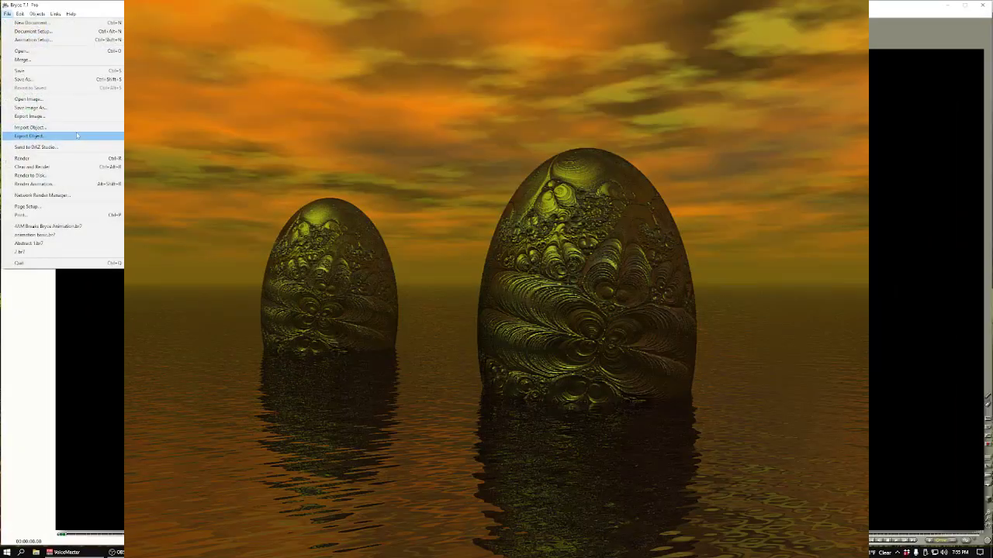
pyautogui.press('Escape')
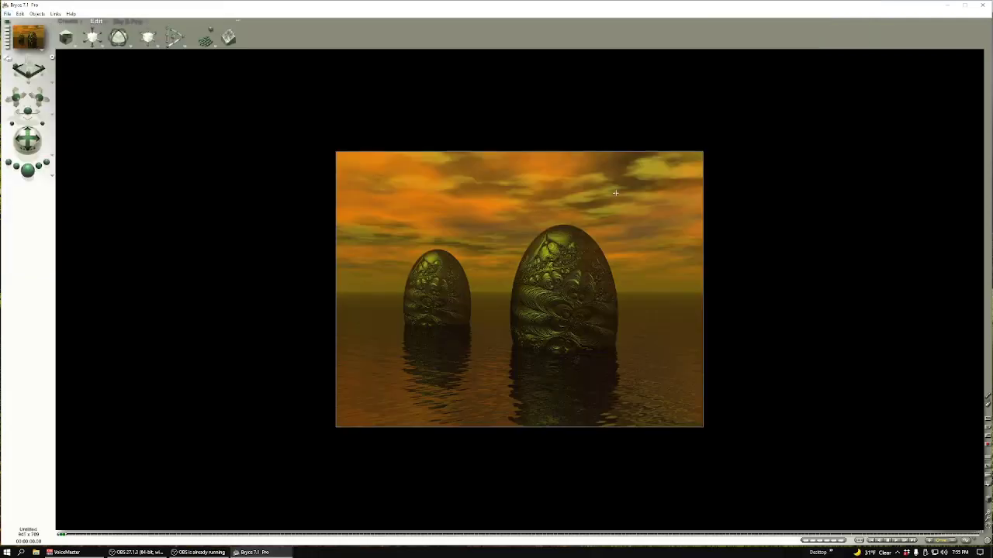
pyautogui.click(7, 14)
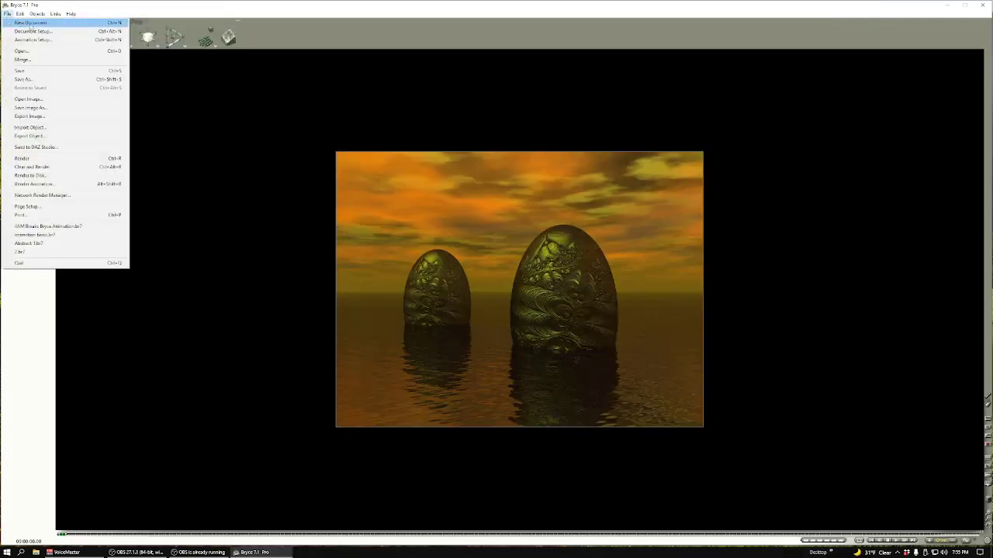
pyautogui.click(33, 31)
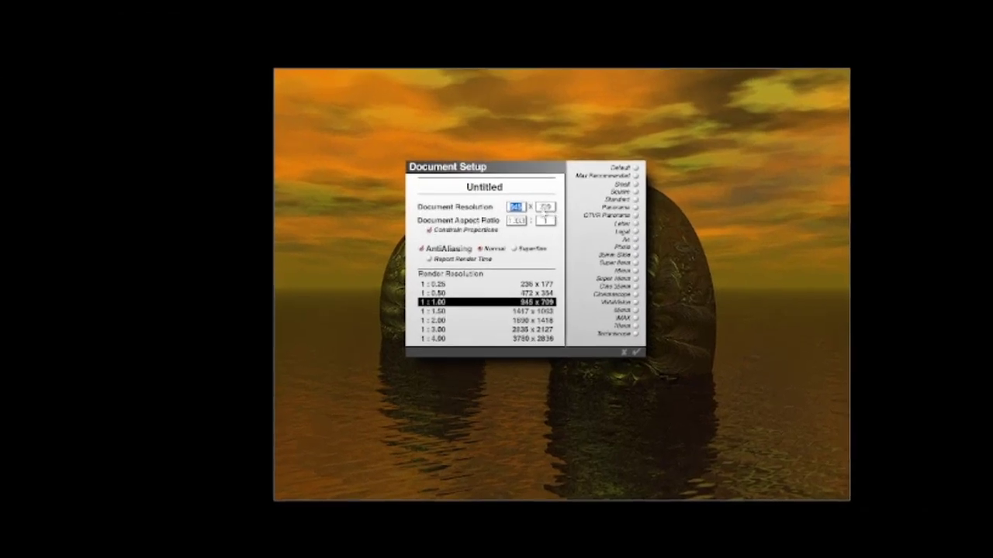
pyautogui.click(464, 331)
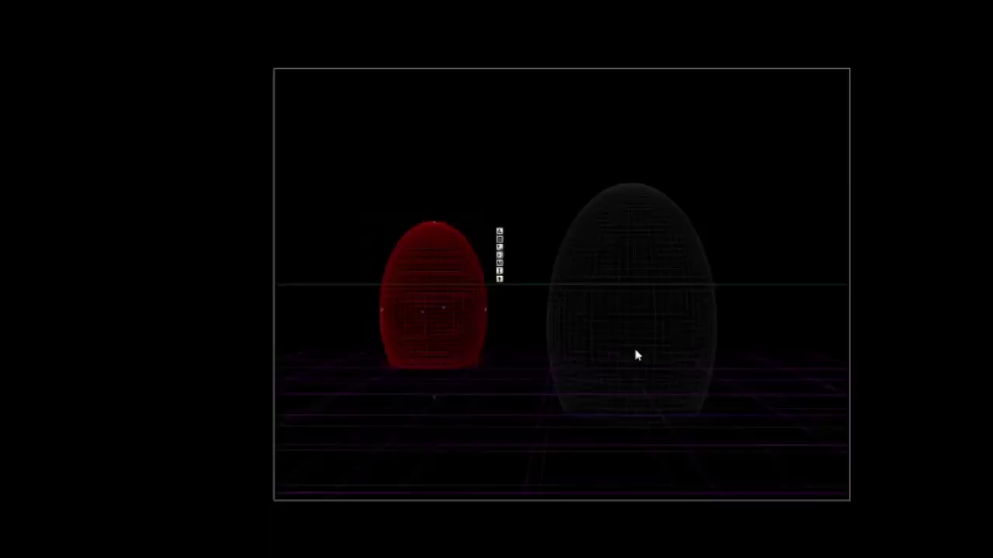
pyautogui.click(635, 352)
pyautogui.click(7, 14)
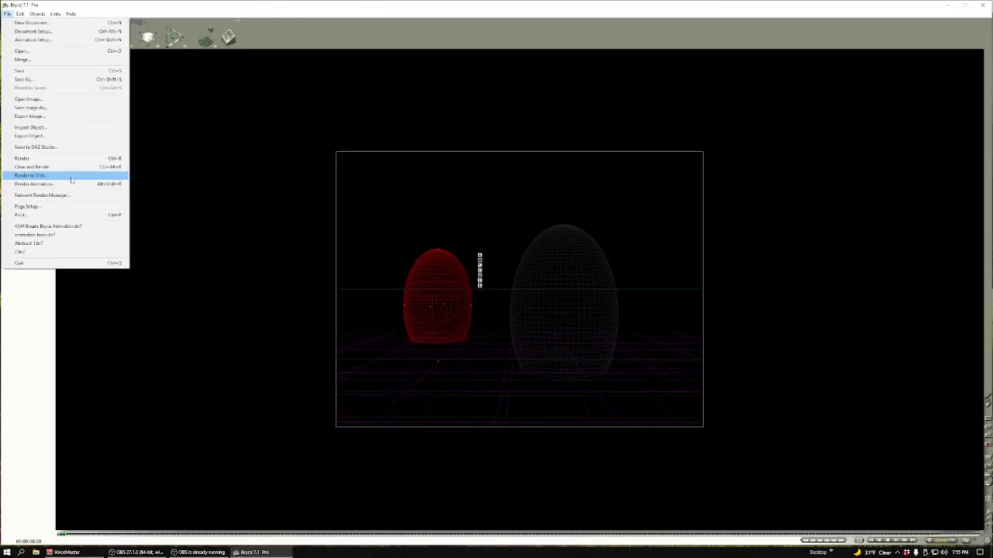
pyautogui.click(69, 116)
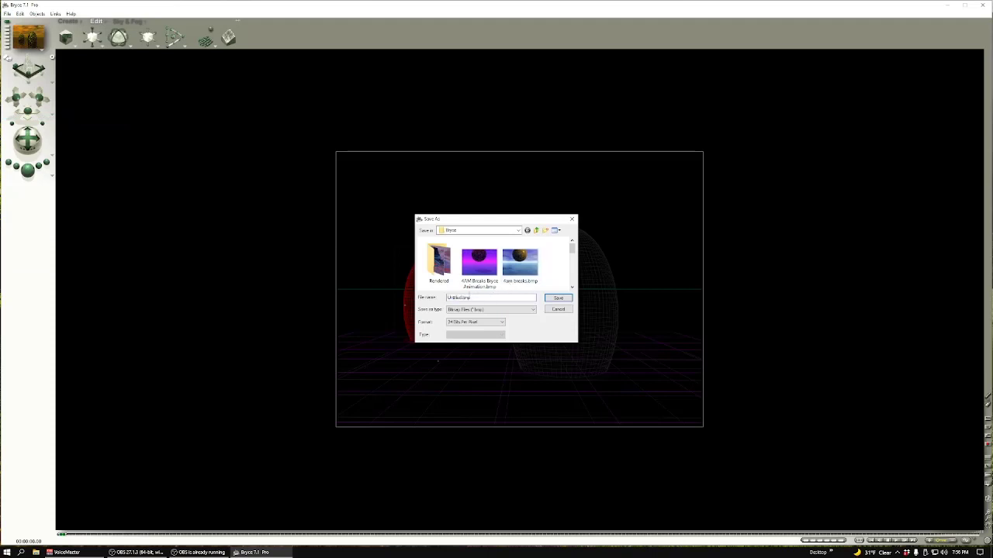
pyautogui.click(558, 309)
# Render the two-sphere scene at the enlarged resolution and stop the render partway
pyautogui.click(6, 14)
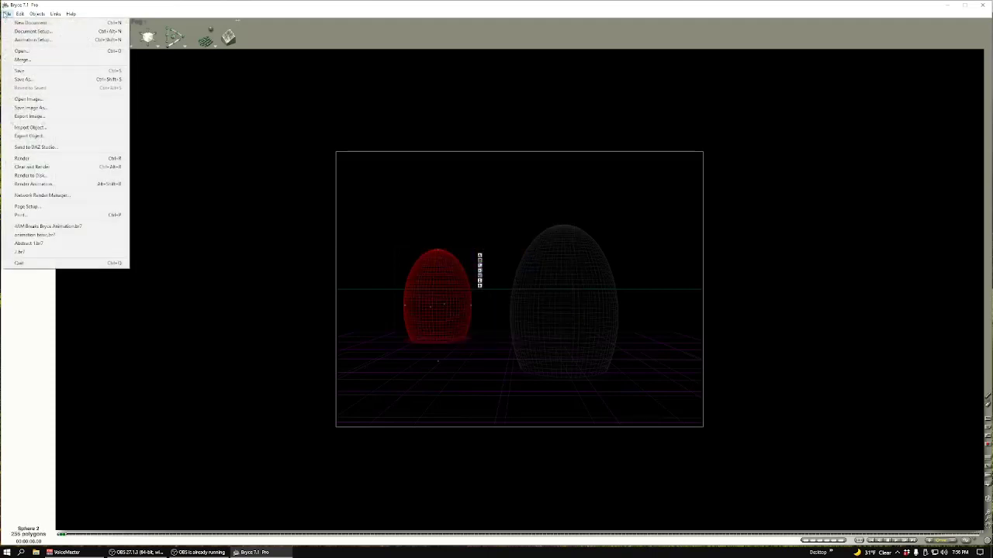
pyautogui.click(79, 161)
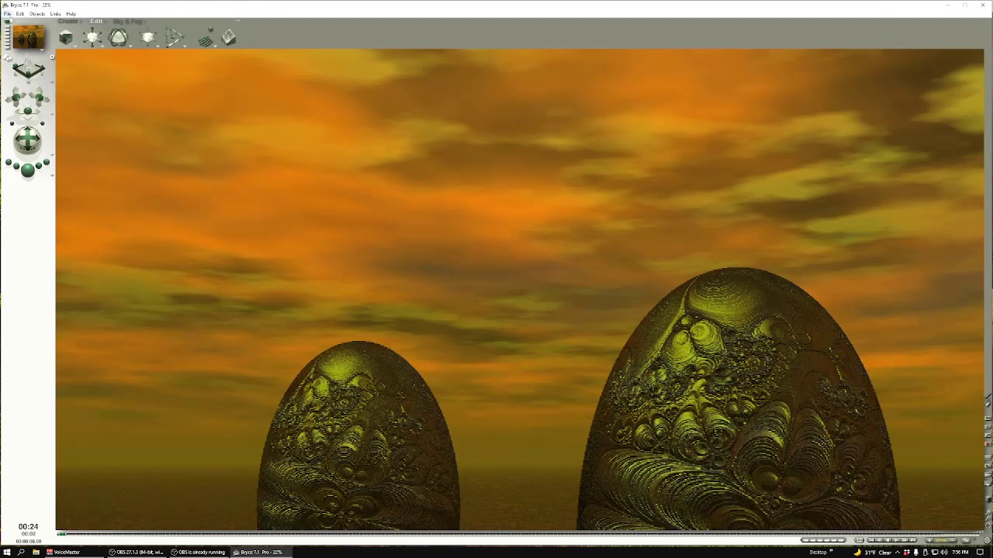
pyautogui.click(7, 13)
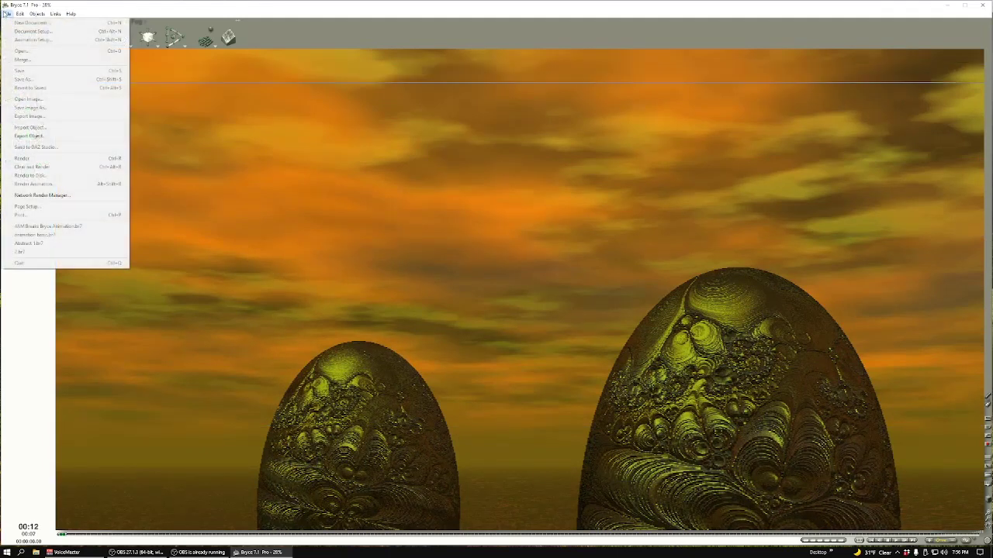
pyautogui.click(450, 427)
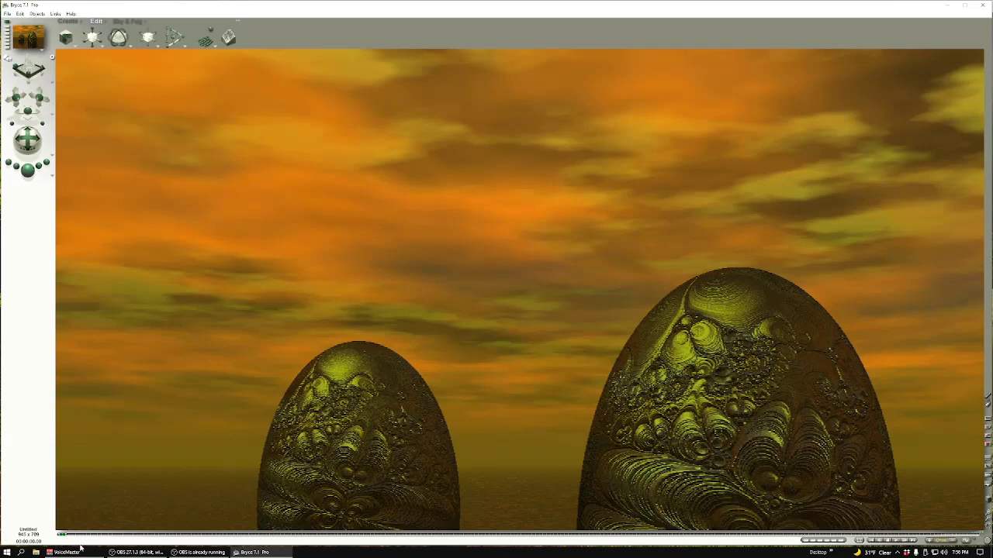
# Export the enlarged two-sphere render as a 24 Bits Per Pixel bitmap named bc vanish
pyautogui.click(9, 13)
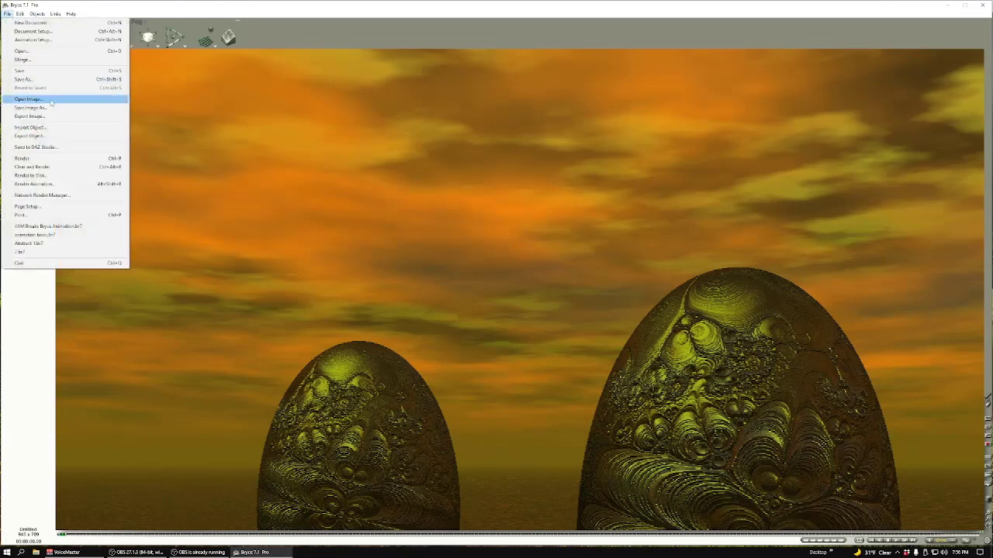
pyautogui.click(56, 118)
pyautogui.click(483, 298)
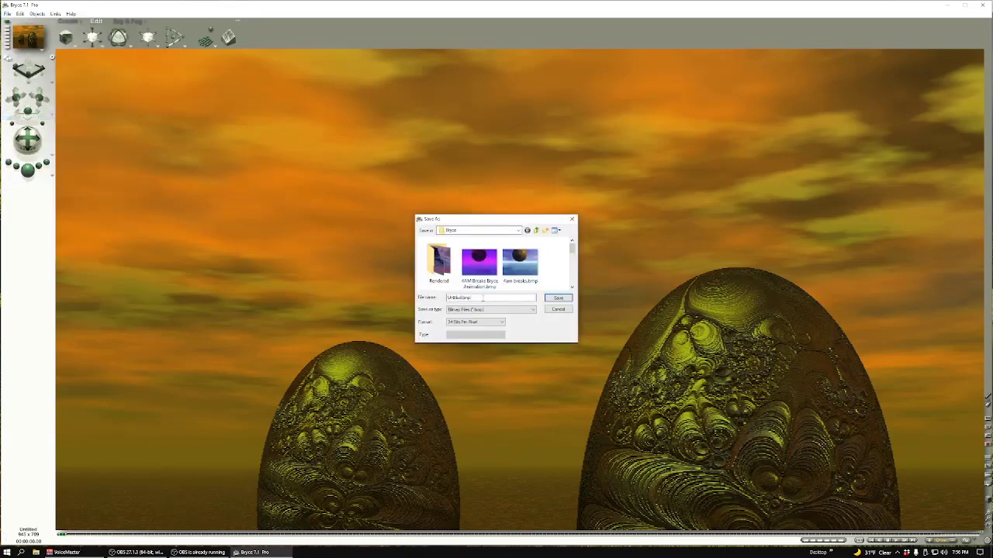
pyautogui.doubleClick(463, 297)
pyautogui.write('bc vanish')
pyautogui.click(557, 298)
# Review the document's resolution settings, accept them, and deselect the smaller sphere in the wireframe view
pyautogui.click(6, 14)
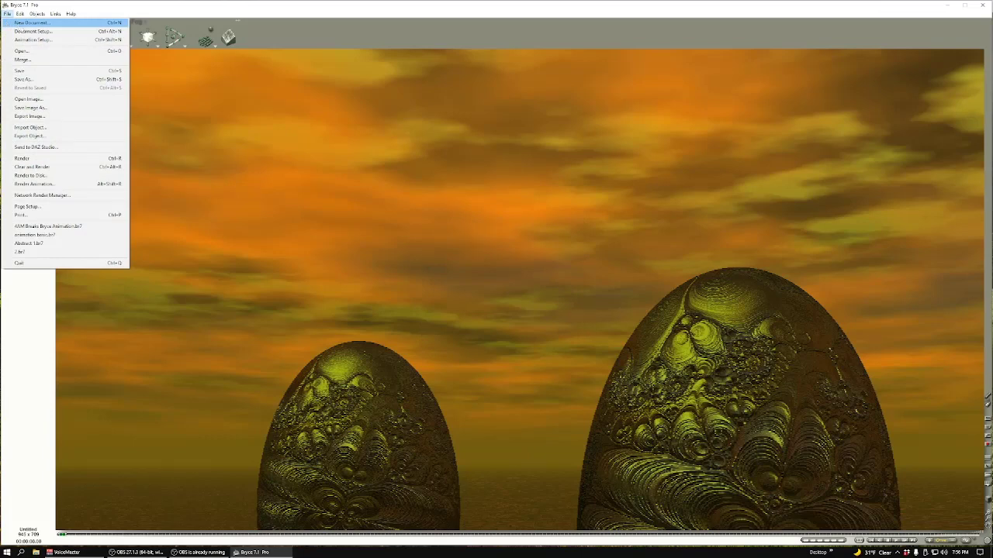
pyautogui.click(18, 31)
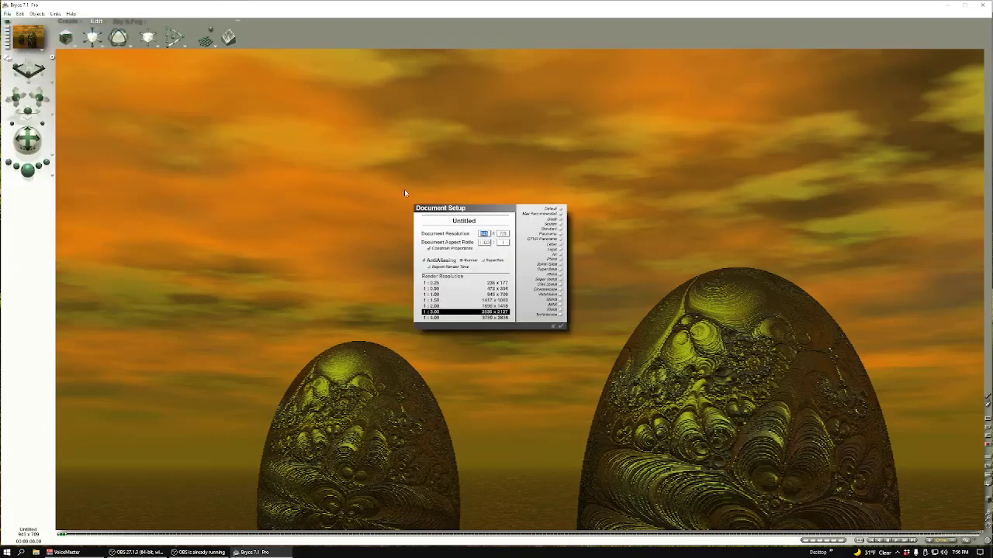
pyautogui.click(562, 327)
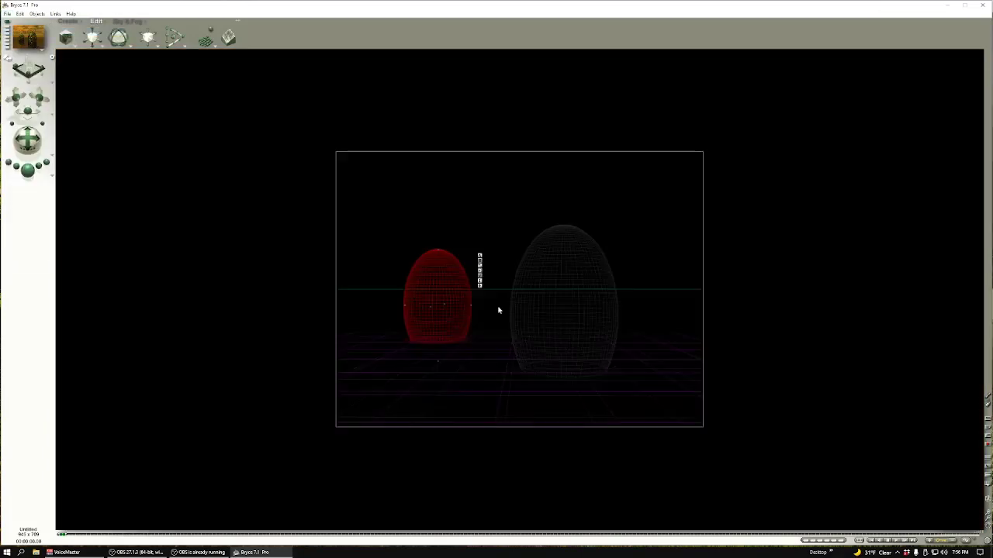
pyautogui.click(477, 220)
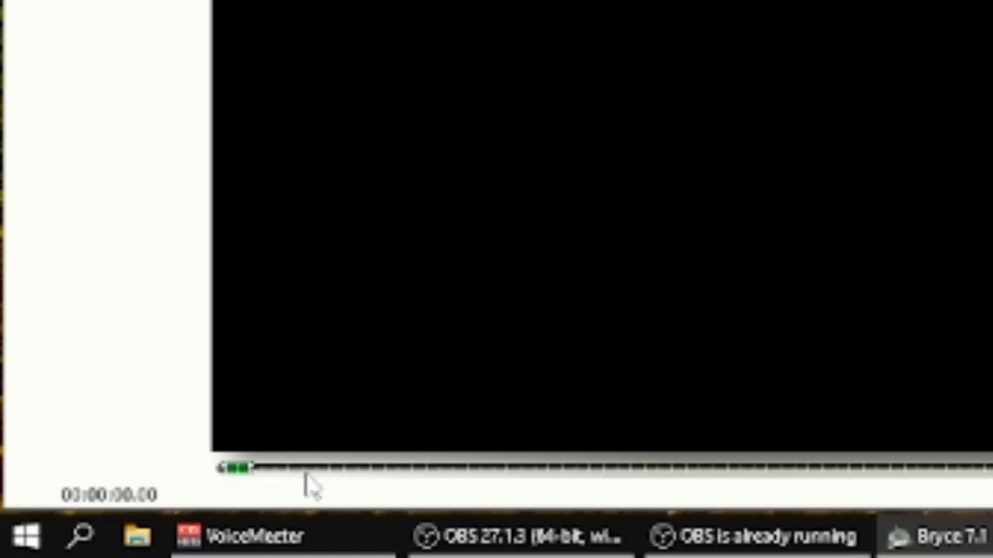
# Scrub through the animation timeline, set the time to about 1 second, and check the Auto-Key option
pyautogui.moveTo(238, 481); pyautogui.dragTo(992, 469)
pyautogui.moveTo(888, 467); pyautogui.dragTo(69, 468)
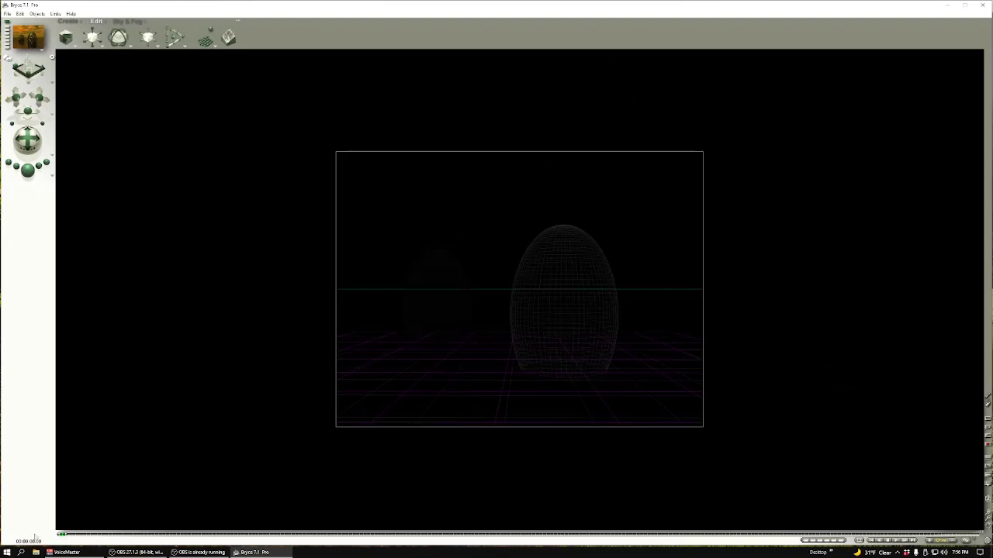
pyautogui.moveTo(59, 536); pyautogui.dragTo(262, 535)
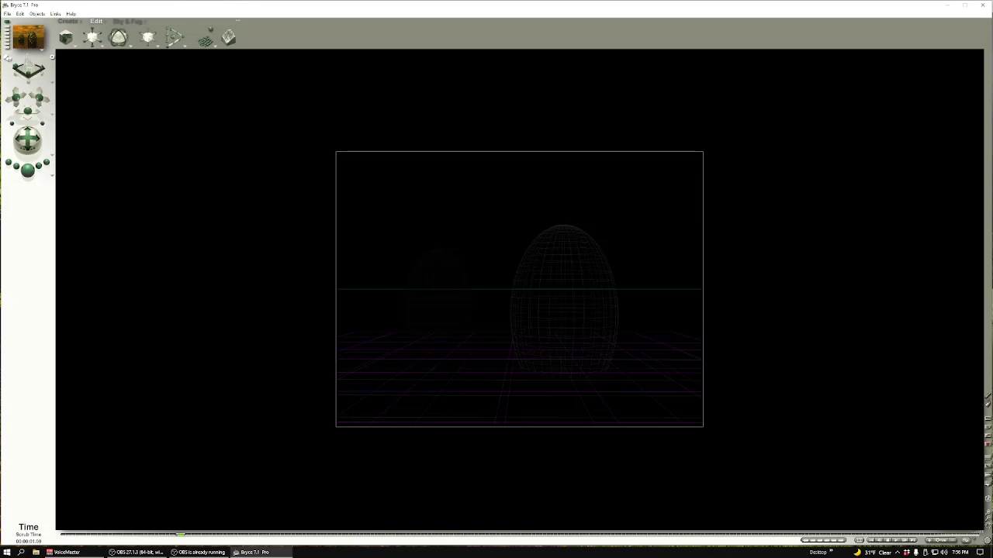
pyautogui.click(979, 541)
pyautogui.moveTo(979, 543)
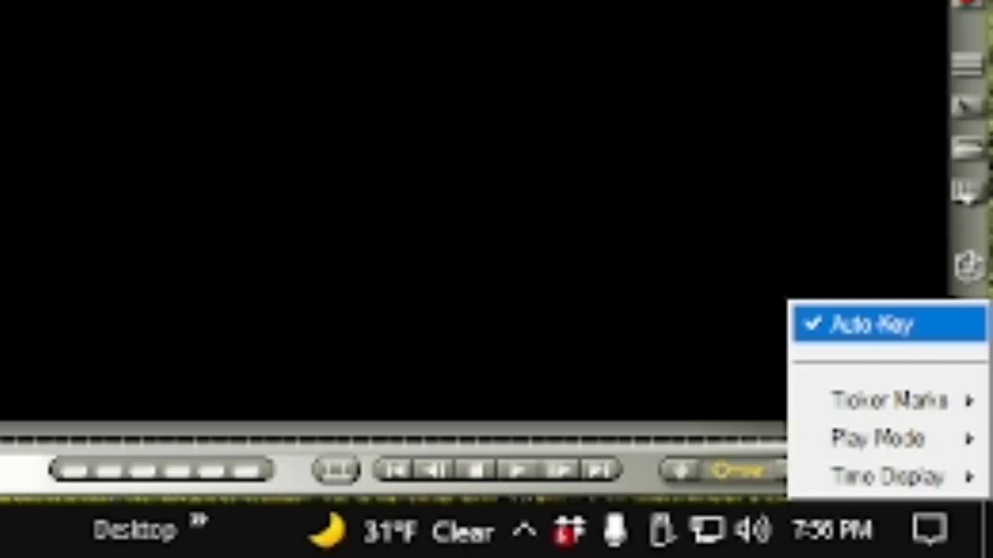
pyautogui.press('Escape')
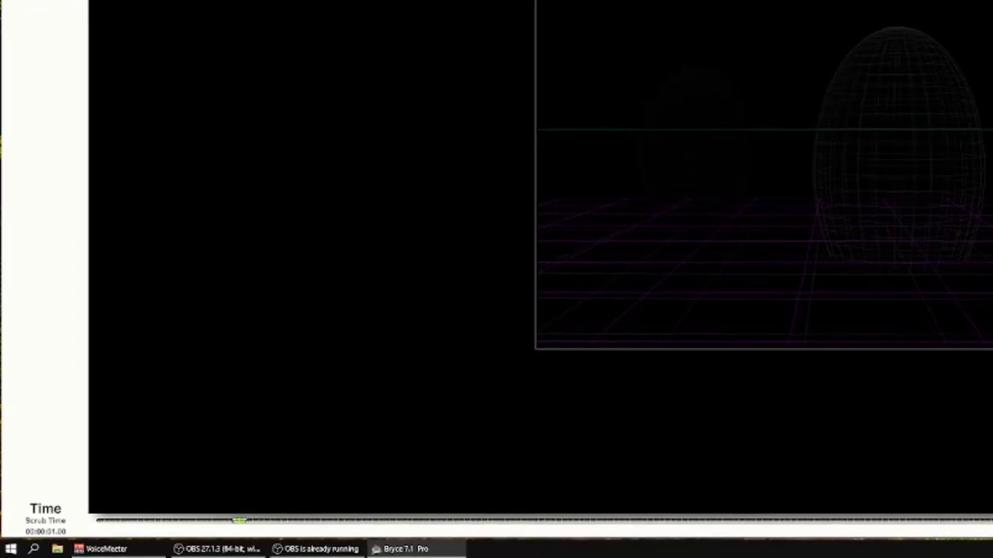
# In top view, keyframe the smaller sphere behind the large one at 1 second and far to its right at about 2 seconds
pyautogui.click(894, 113)
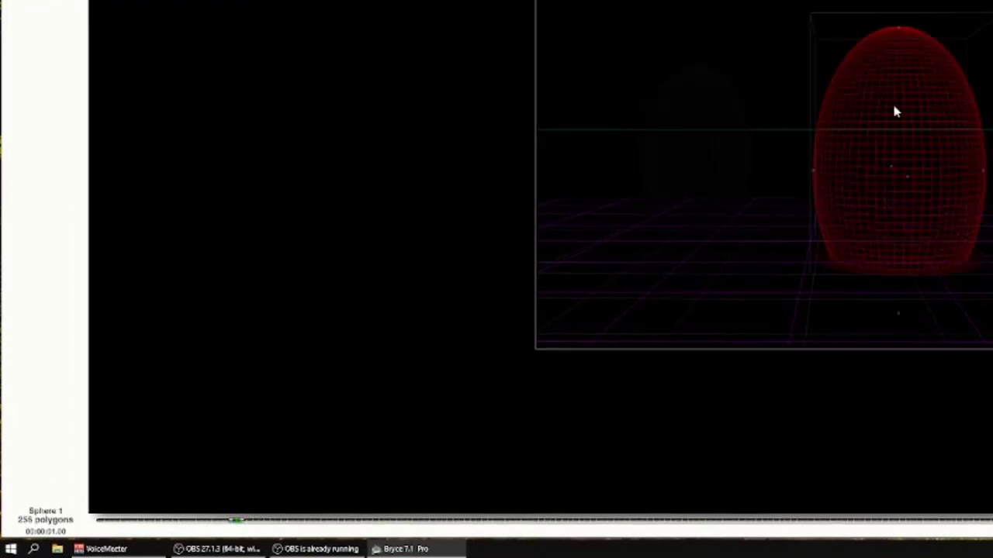
pyautogui.click(691, 122)
pyautogui.press('2')
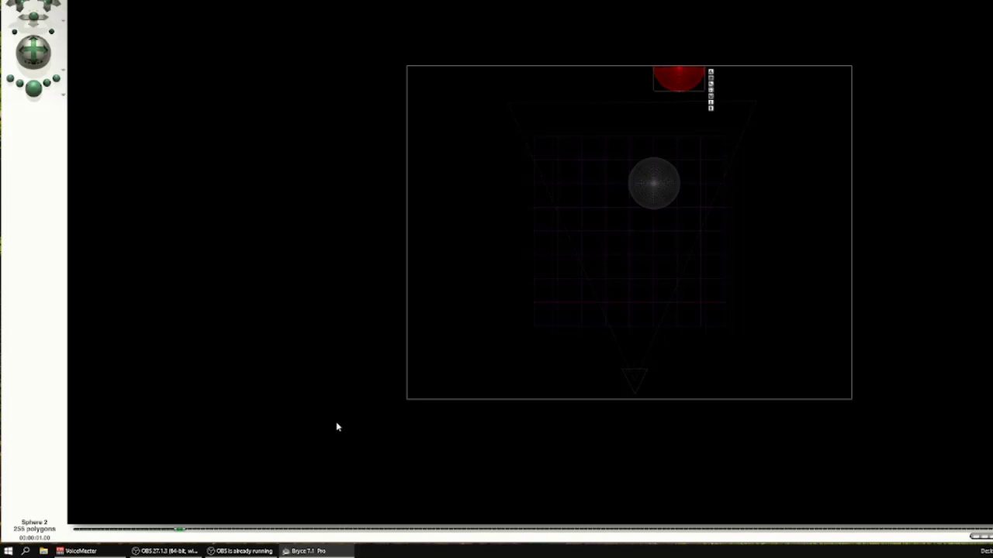
pyautogui.press('1')
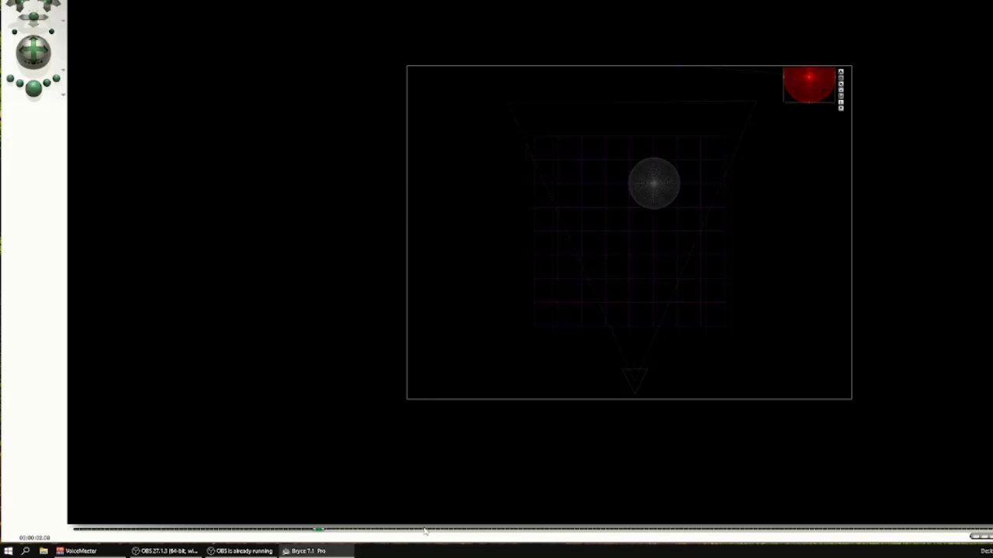
pyautogui.press('1')
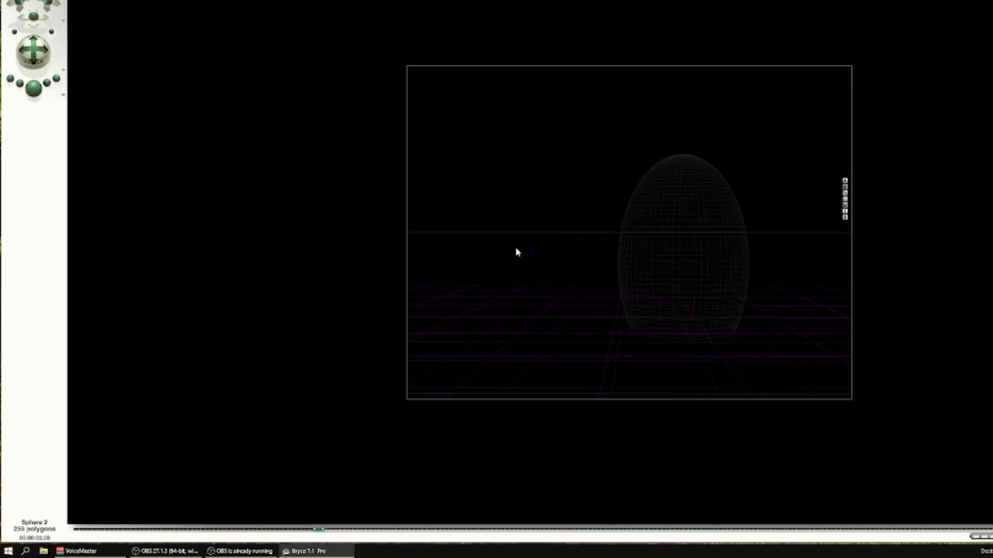
# From top view, keyframe the smaller sphere forward along the right side between 3 and 4 seconds, and near the camera at 00:00:05.03
pyautogui.press('2')
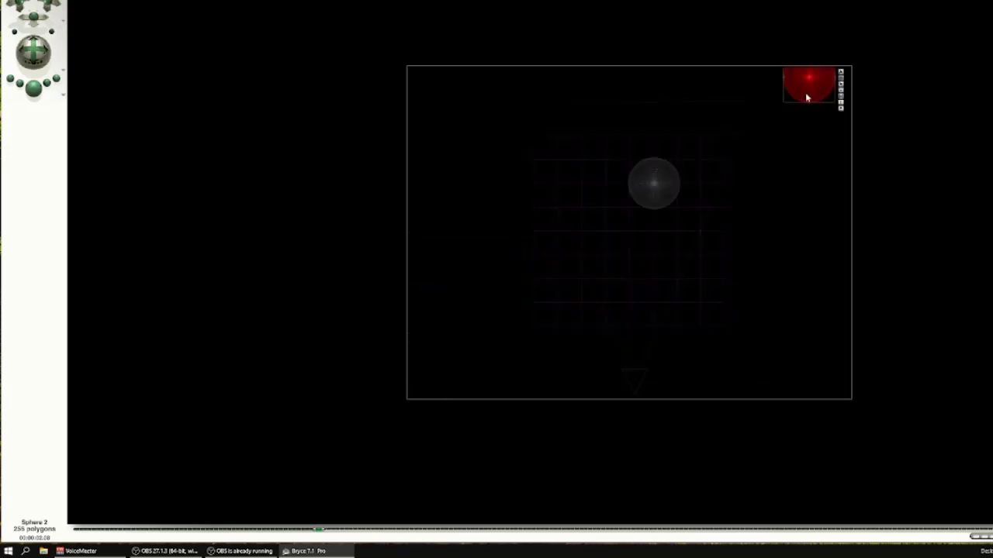
pyautogui.moveTo(319, 530); pyautogui.dragTo(473, 531)
pyautogui.moveTo(819, 86); pyautogui.dragTo(812, 242)
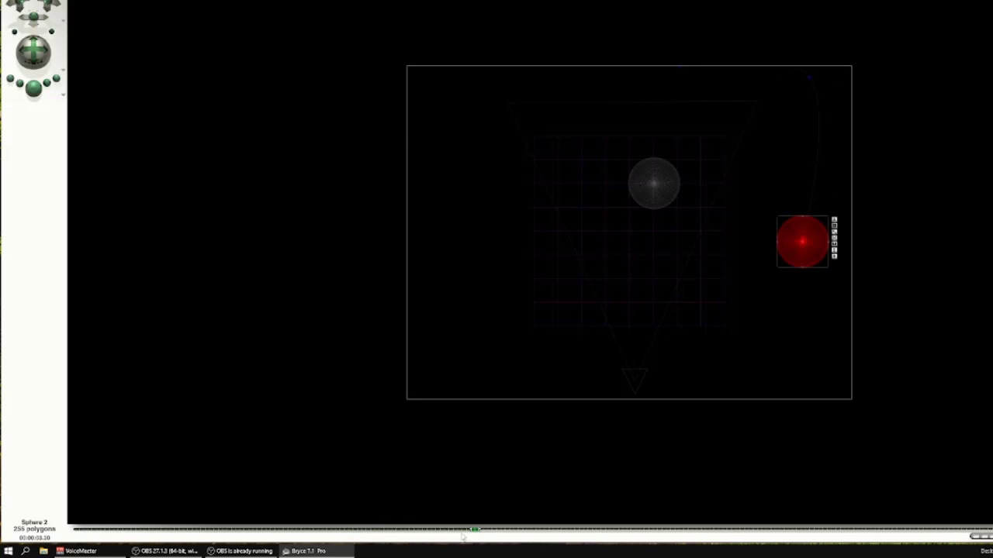
pyautogui.moveTo(474, 530); pyautogui.dragTo(610, 530)
pyautogui.moveTo(798, 256); pyautogui.dragTo(750, 385)
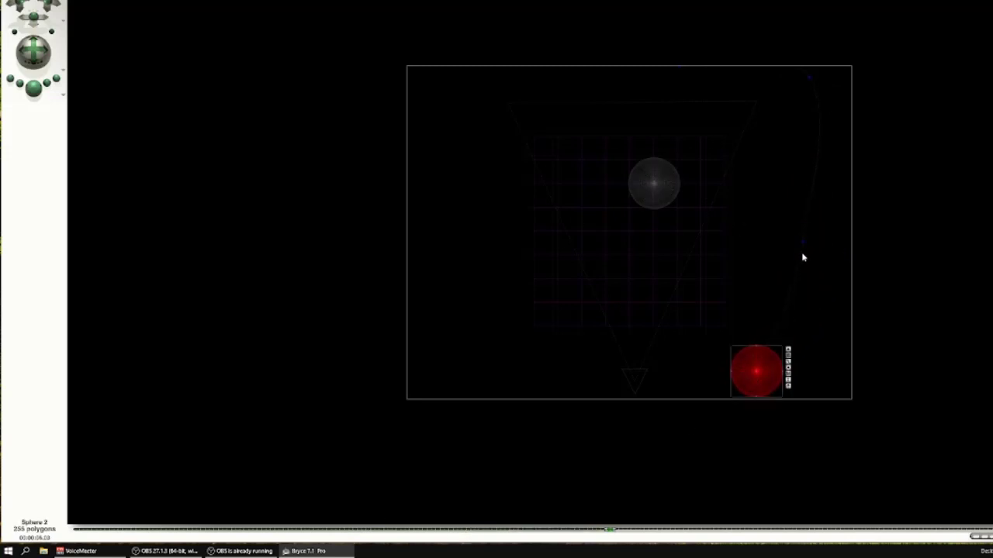
# Preview the smaller sphere's motion path from the camera and top views by scrubbing and playing the animation
pyautogui.press('1')
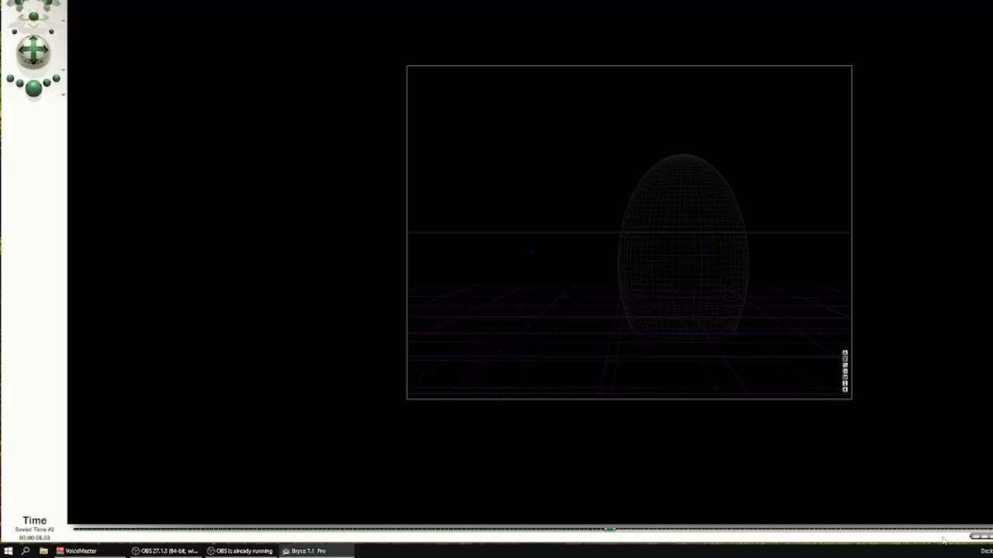
pyautogui.moveTo(611, 532); pyautogui.dragTo(75, 530)
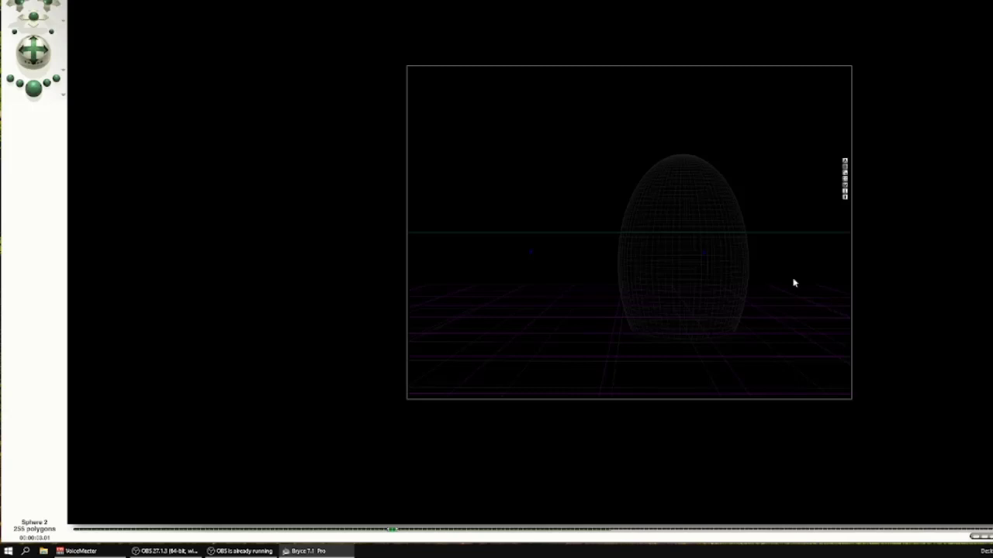
pyautogui.press('2')
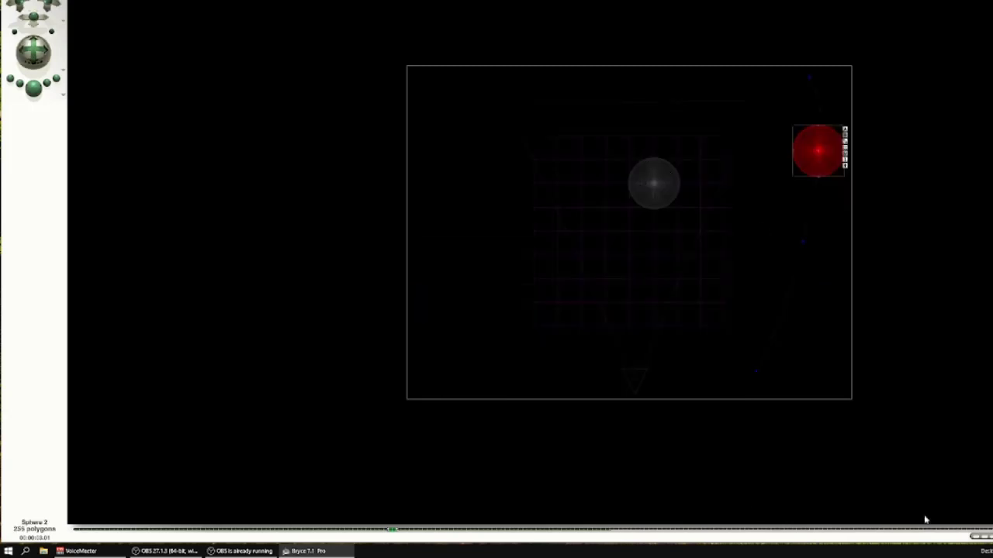
pyautogui.moveTo(393, 529); pyautogui.dragTo(75, 530)
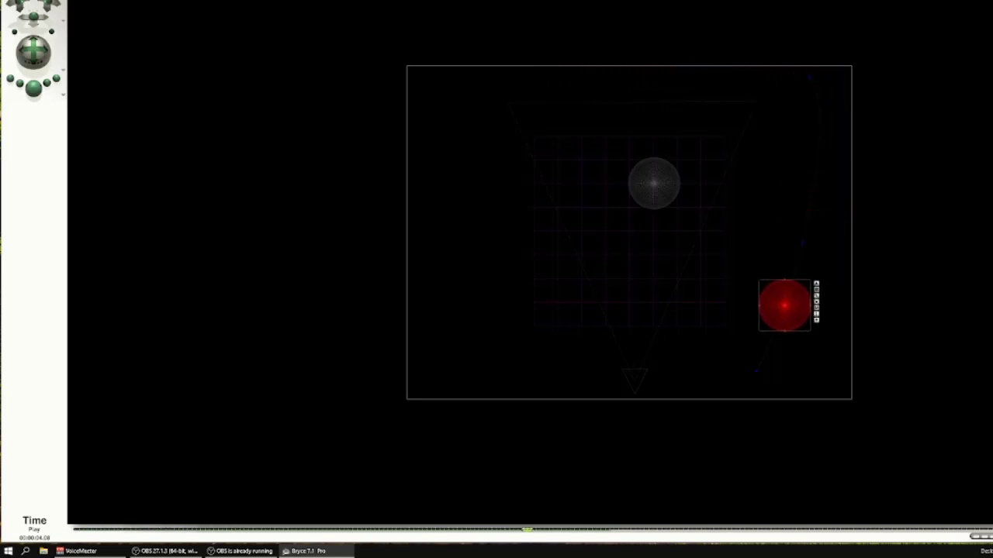
pyautogui.click(984, 536)
pyautogui.press('1')
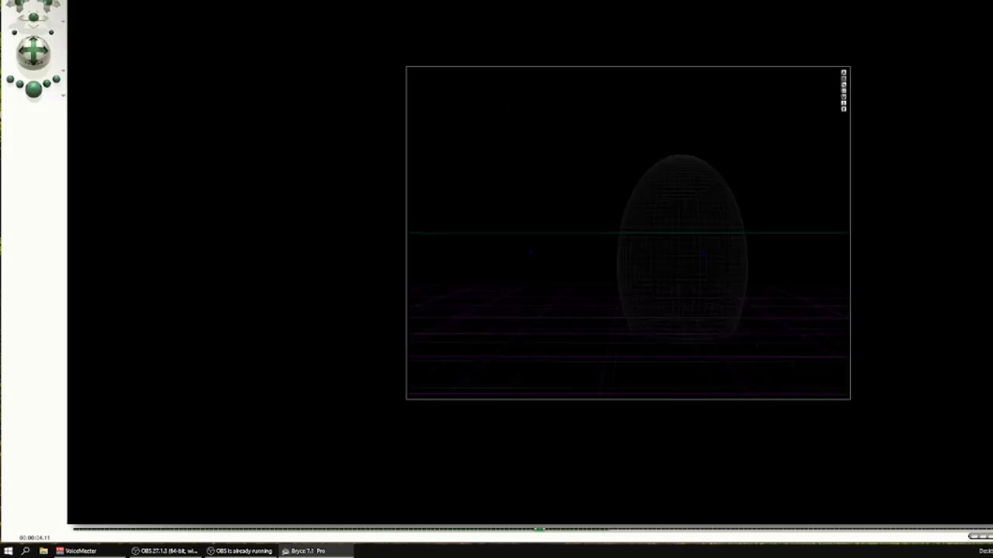
# Set up an animation render for the Entire Duration, keeping AVI Movie as the output format
pyautogui.click(9, 13)
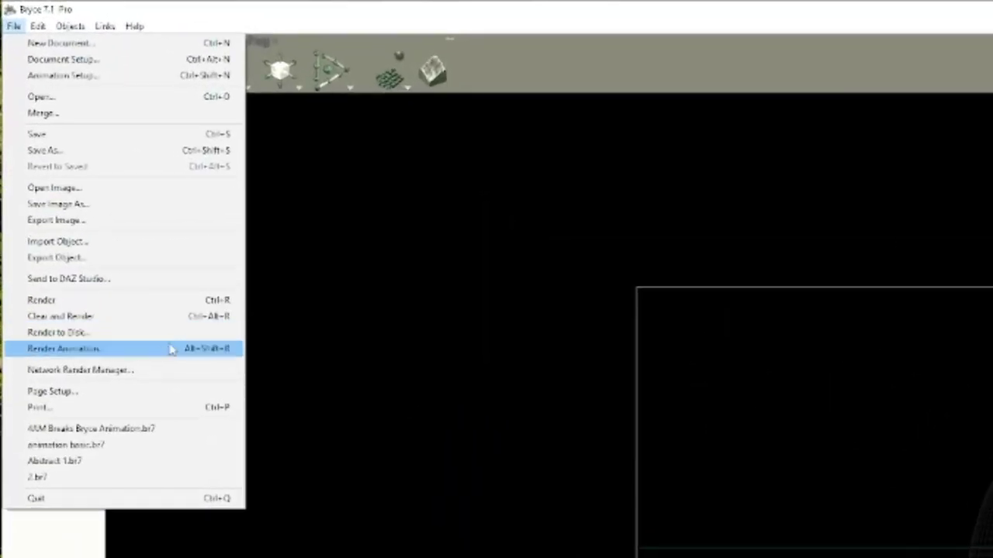
pyautogui.click(161, 354)
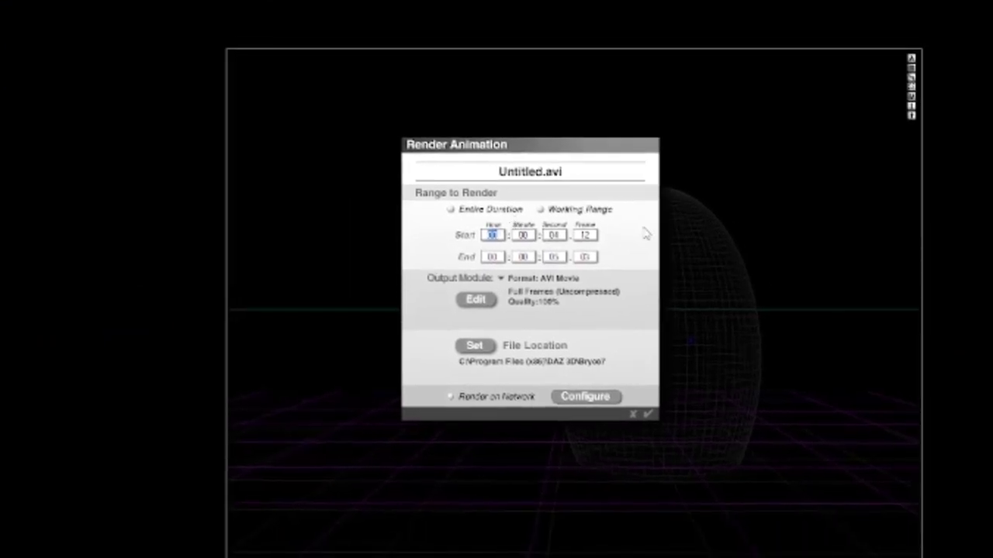
pyautogui.click(455, 213)
pyautogui.click(501, 280)
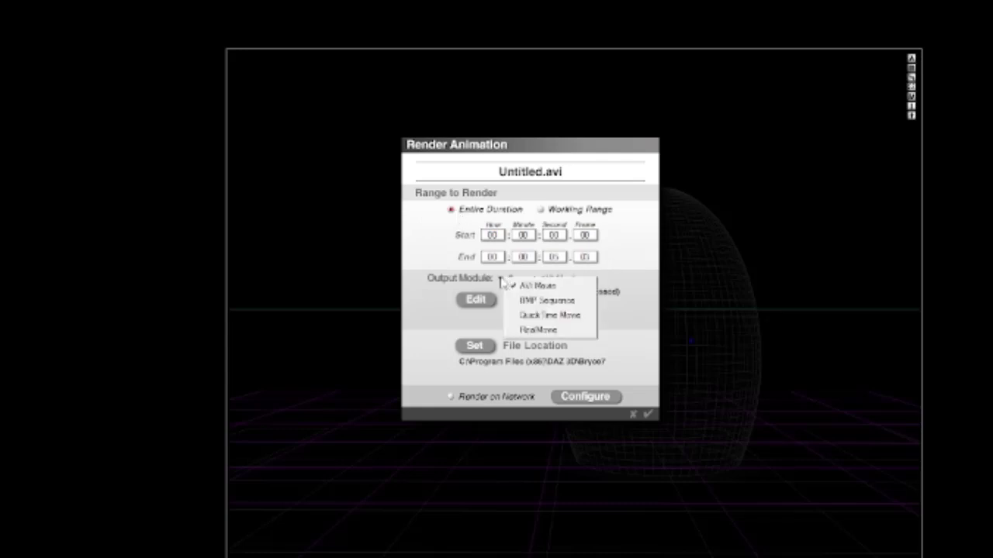
pyautogui.click(633, 280)
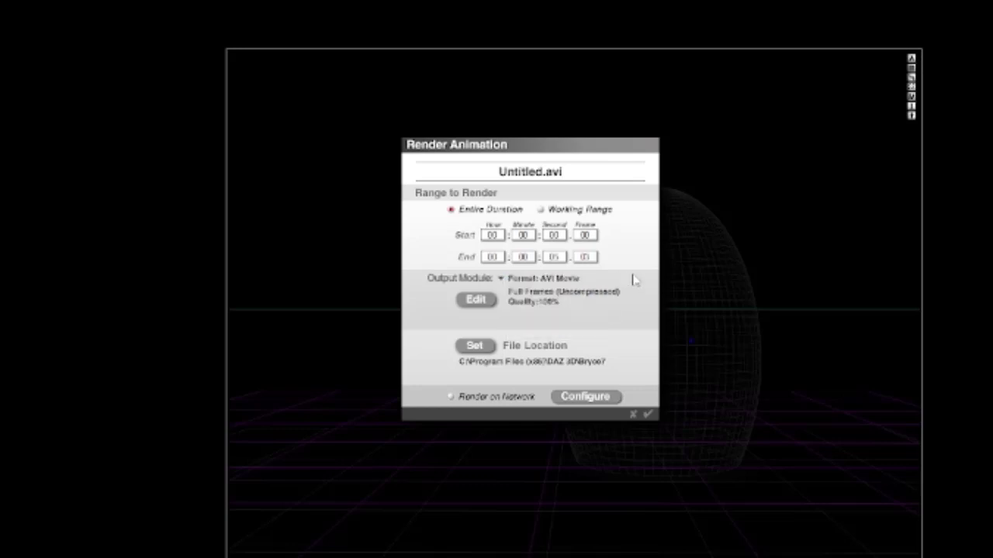
# Review the available video compressors for the AVI output and close the compression settings
pyautogui.click(484, 301)
pyautogui.click(508, 203)
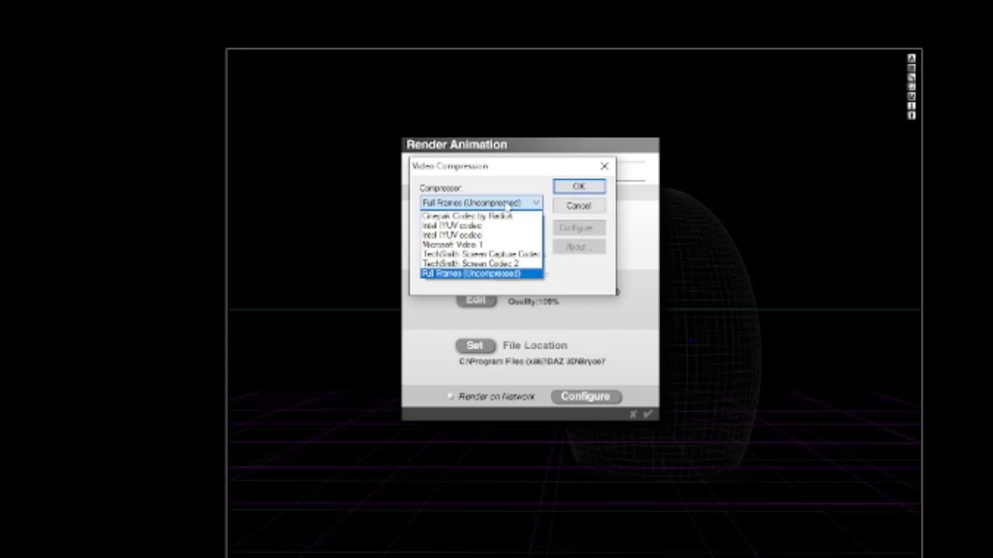
pyautogui.click(508, 203)
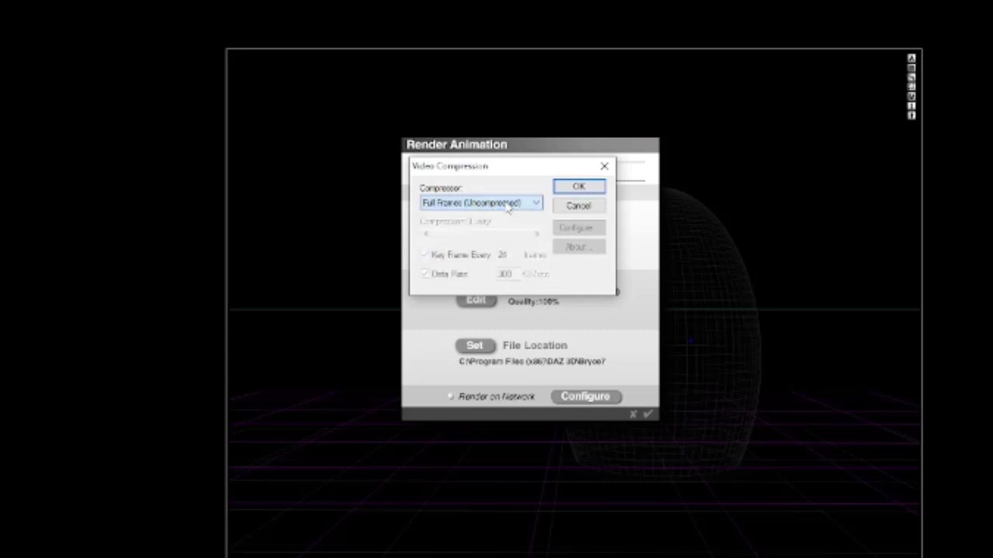
pyautogui.click(605, 166)
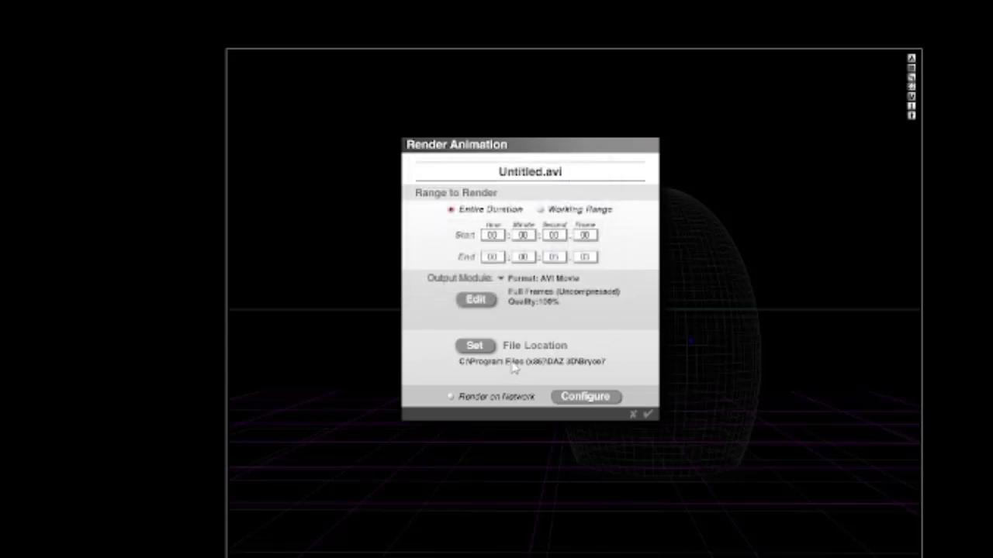
# Start rendering the animation as Untitled.avi and replace the existing file of that name
pyautogui.click(648, 414)
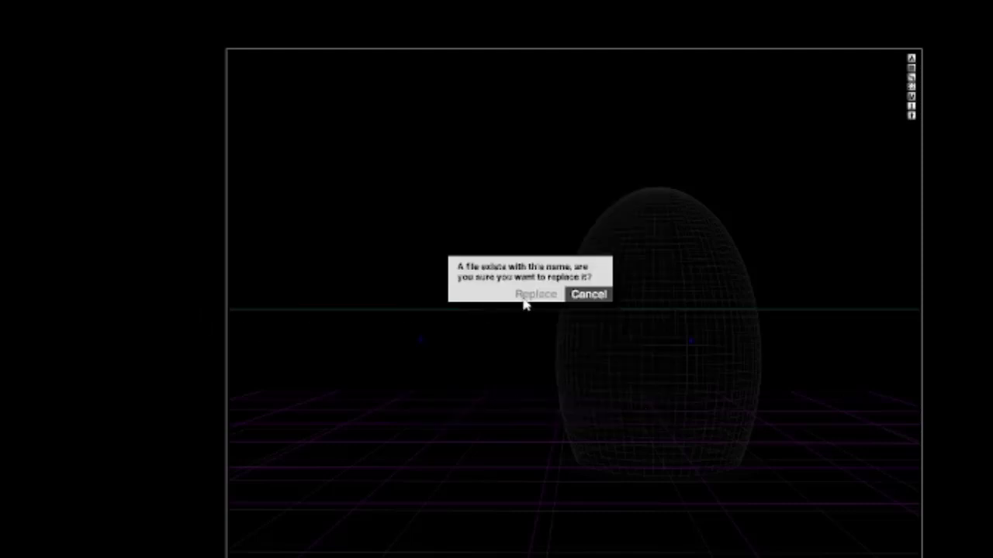
pyautogui.click(588, 295)
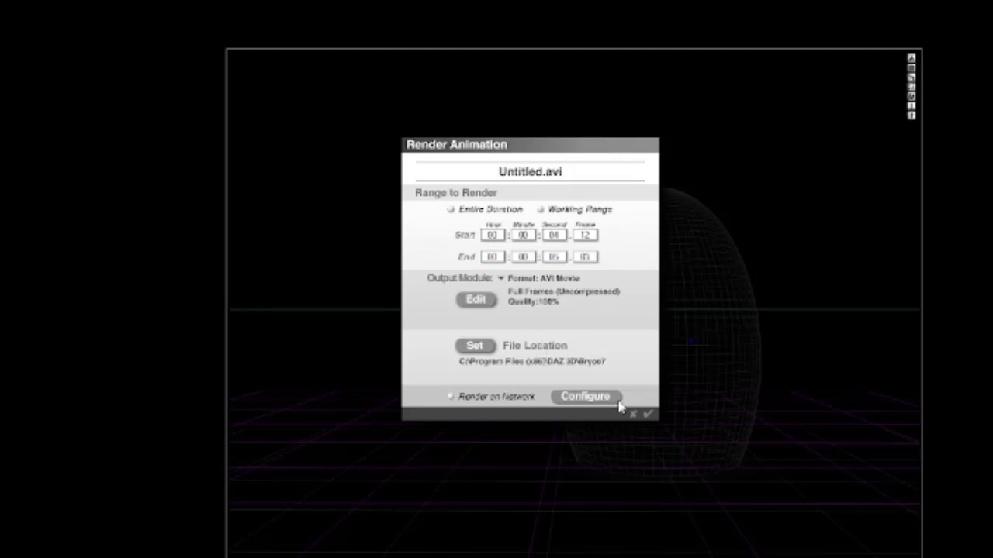
pyautogui.click(648, 414)
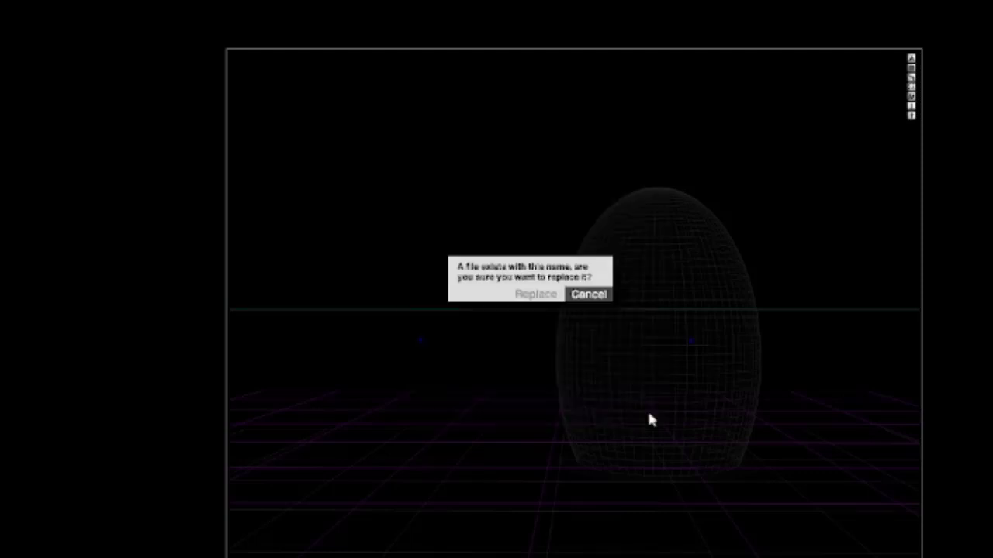
pyautogui.click(543, 296)
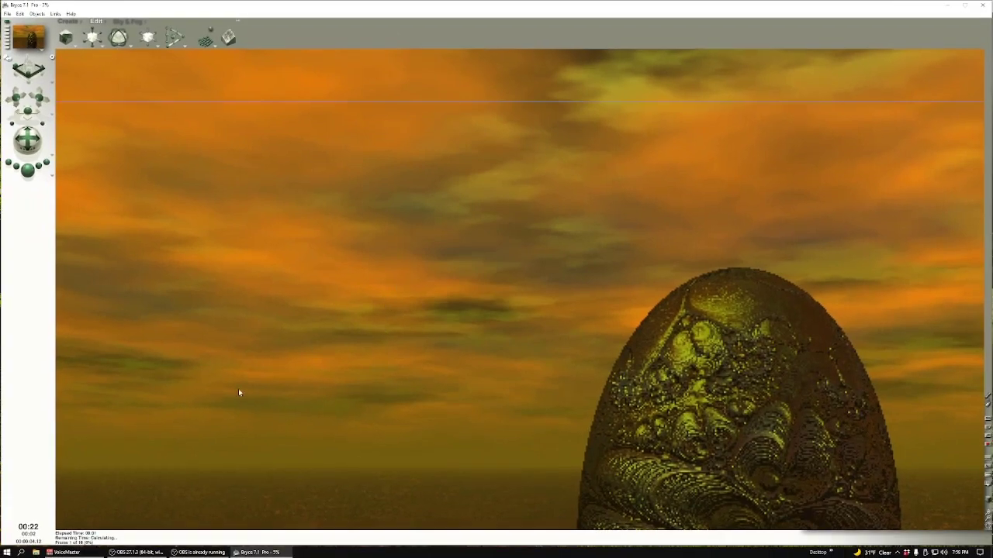